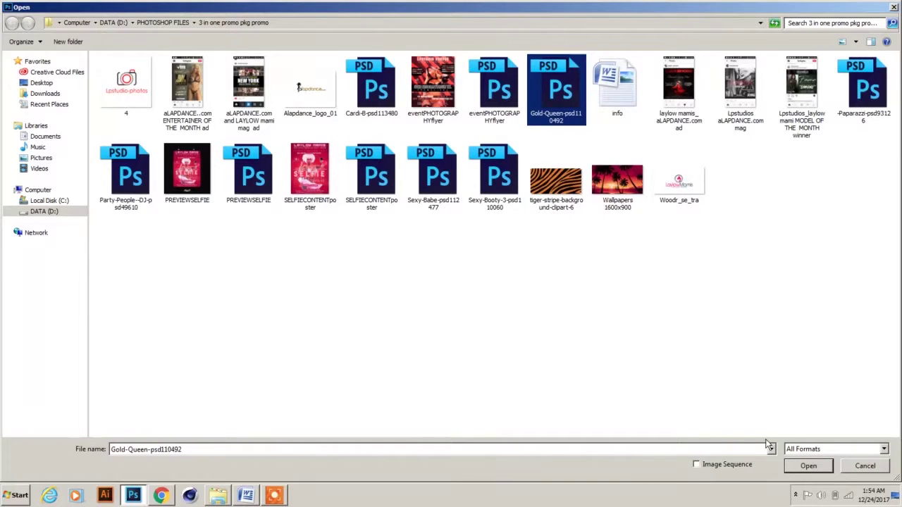
Open the Gold-Queen PSD and fade the leopard pattern layer to 32% opacity.
click(800, 466)
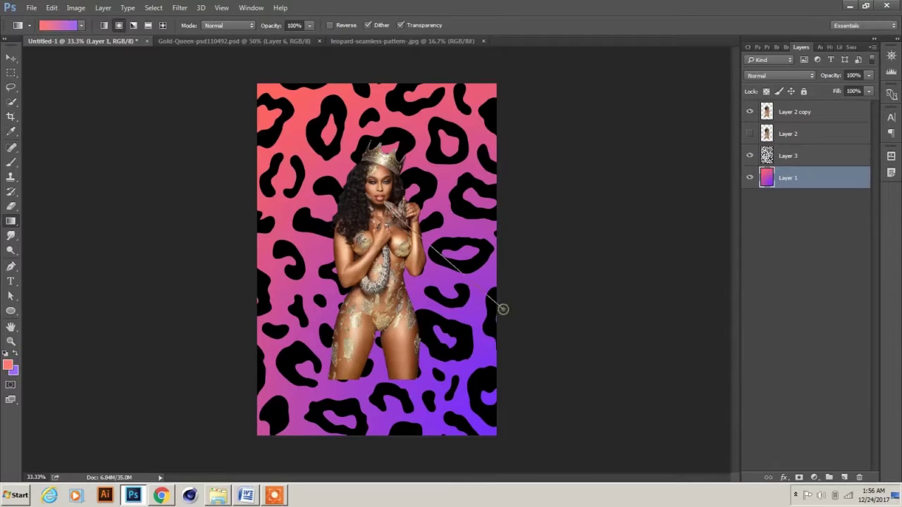
click(788, 155)
click(869, 75)
drag(868, 86, 830, 86)
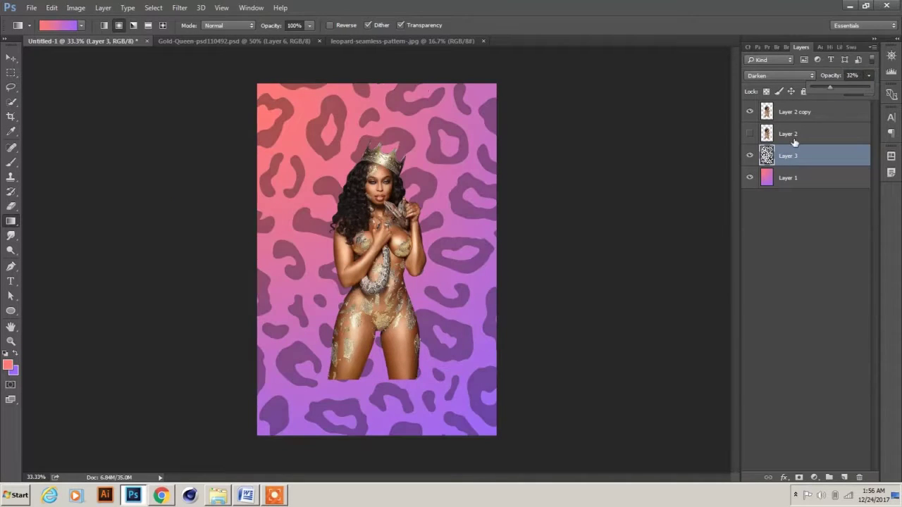
Colorize the leopard spots light pink with Hue/Saturation, raising Lightness.
key(ctrl+u)
drag(697, 392, 718, 392)
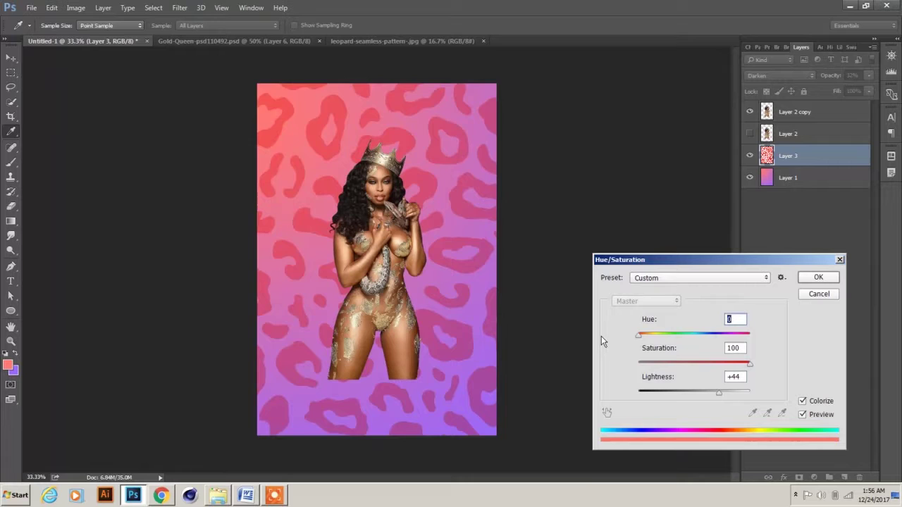
click(818, 277)
Try a bluer hue on the gradient background, then cancel and keep its original colours.
click(788, 177)
click(76, 7)
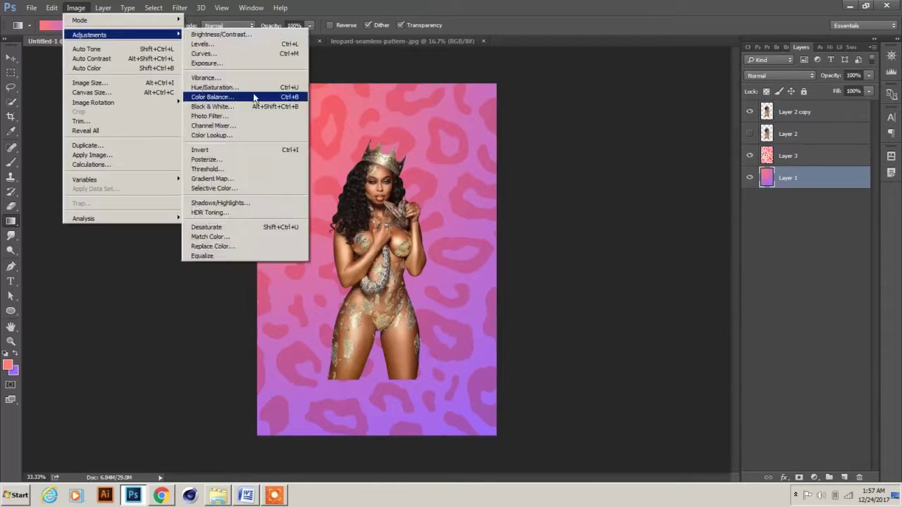
click(253, 94)
drag(694, 333, 678, 333)
key(Escape)
click(784, 113)
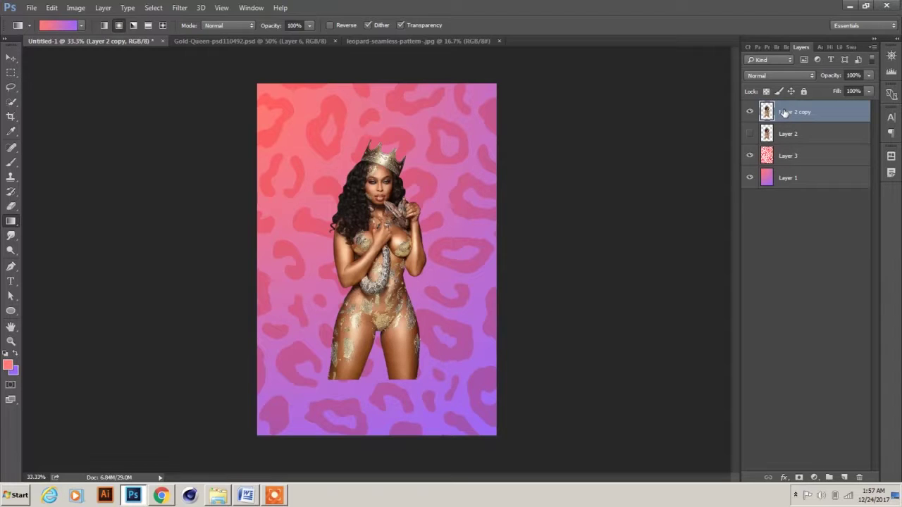
Scale up the crowned model with Free Transform to fill more of the flyer.
key(ctrl+t)
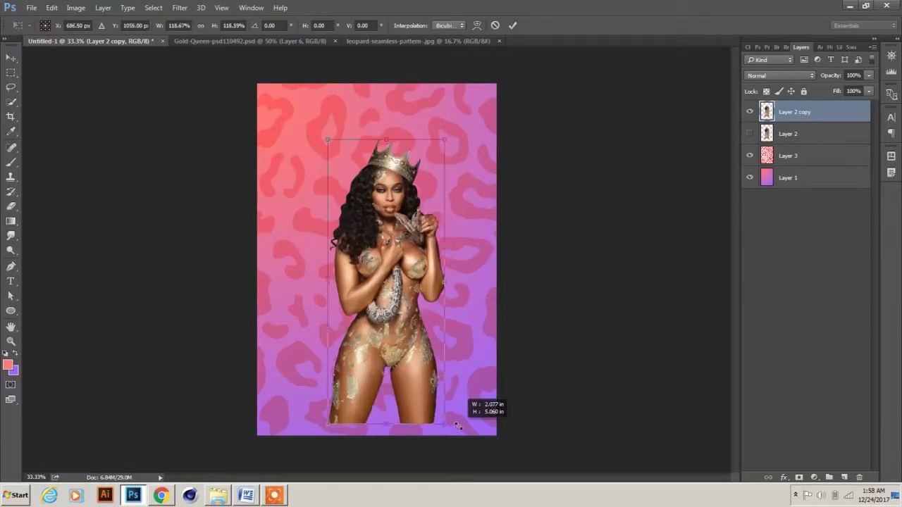
drag(472, 413, 398, 331)
key(Return)
Bring the Party-People DJ crowd silhouette in and stretch it across the flyer bottom.
key(ctrl+o)
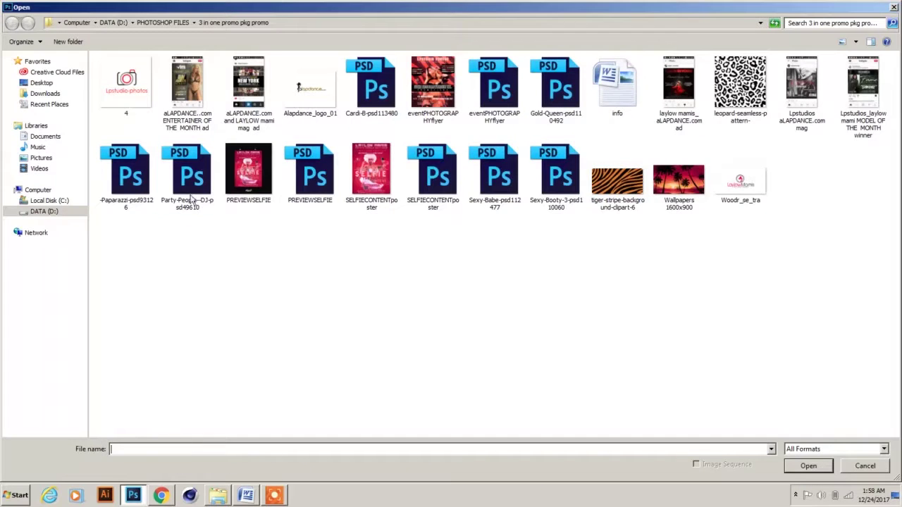
double_click(189, 201)
drag(352, 260, 331, 395)
key(ctrl+t)
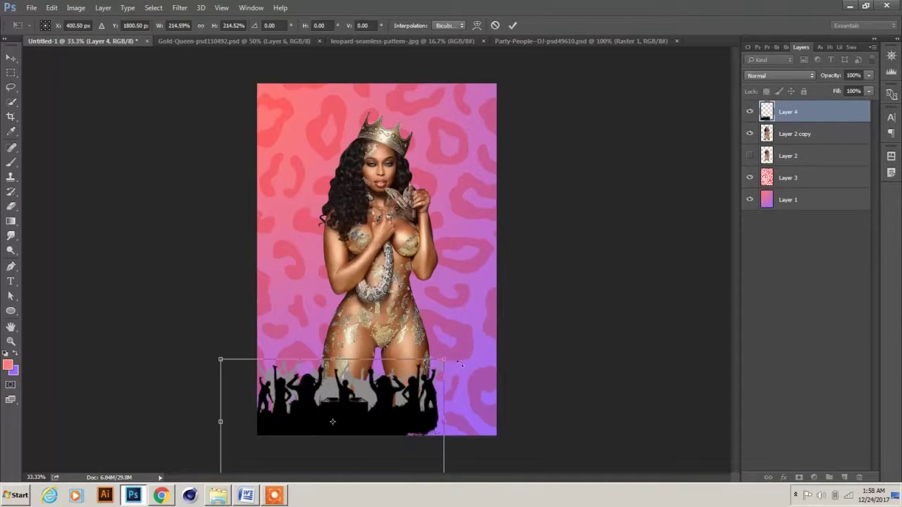
drag(460, 363, 505, 348)
key(Return)
click(780, 75)
Set the silhouette to Darken, colorize it red, and fade it to about half opacity.
click(770, 98)
click(76, 7)
click(232, 85)
click(801, 401)
drag(693, 392, 716, 392)
drag(708, 362, 730, 361)
click(746, 333)
click(818, 277)
drag(868, 75, 842, 89)
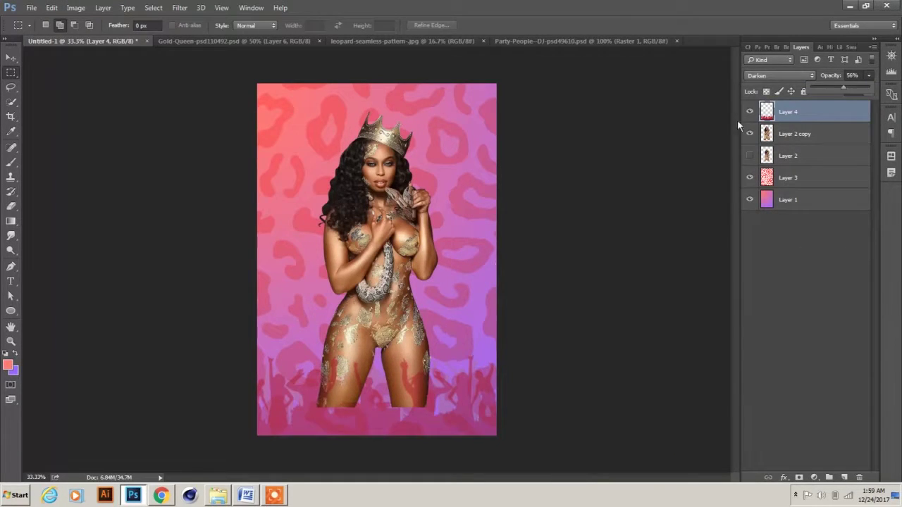
click(794, 134)
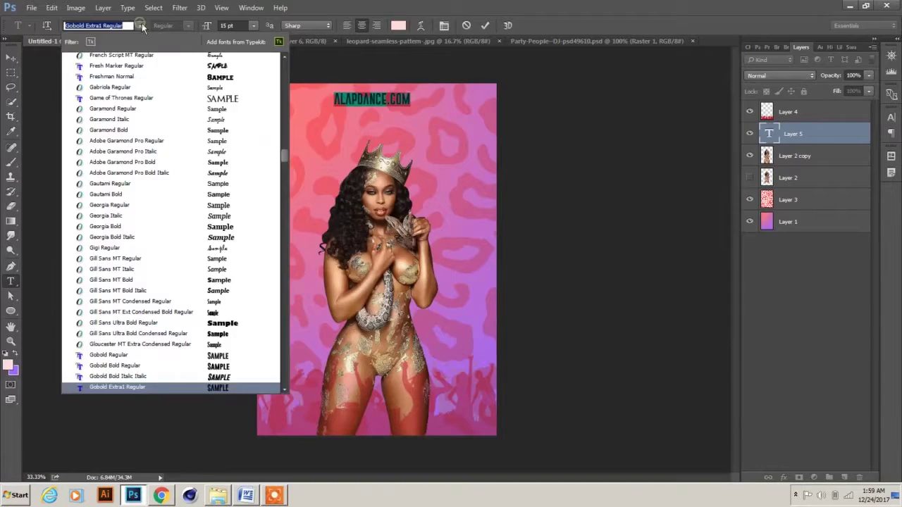
Set the aLAPDANCE.COM title to lazer84 Regular, enlarge it, and add the tagline beneath.
scroll(235, 252, down, 10)
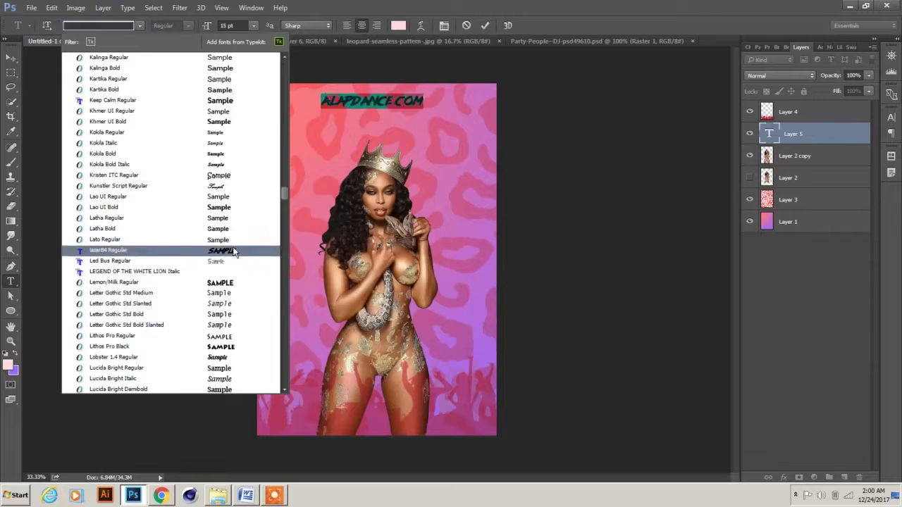
click(235, 252)
drag(210, 26, 246, 26)
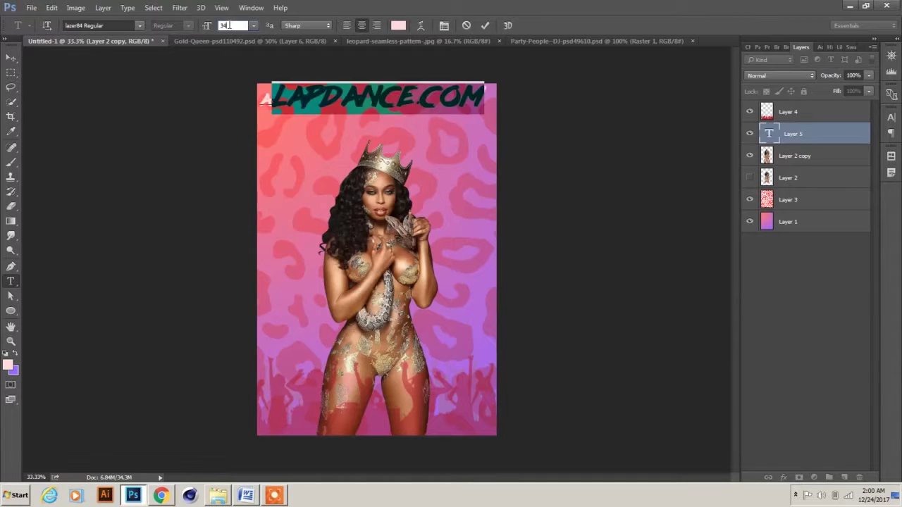
click(11, 57)
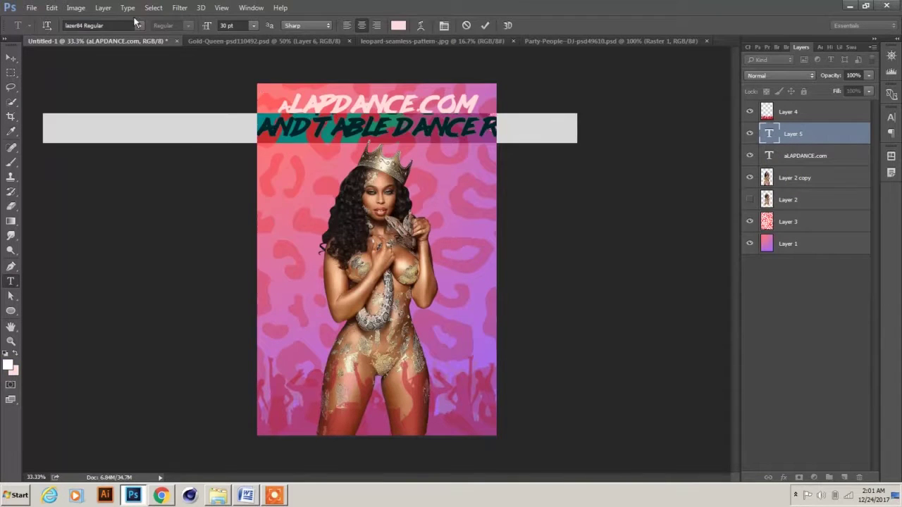
click(891, 117)
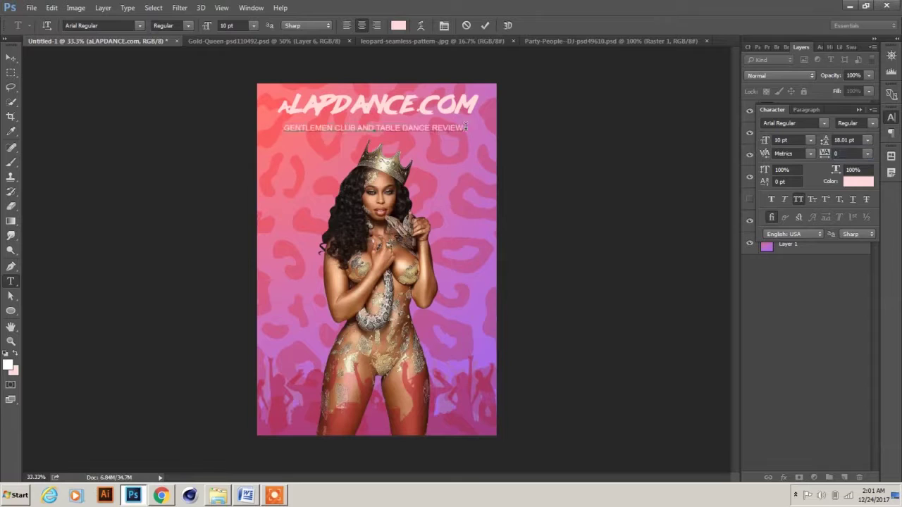
click(10, 58)
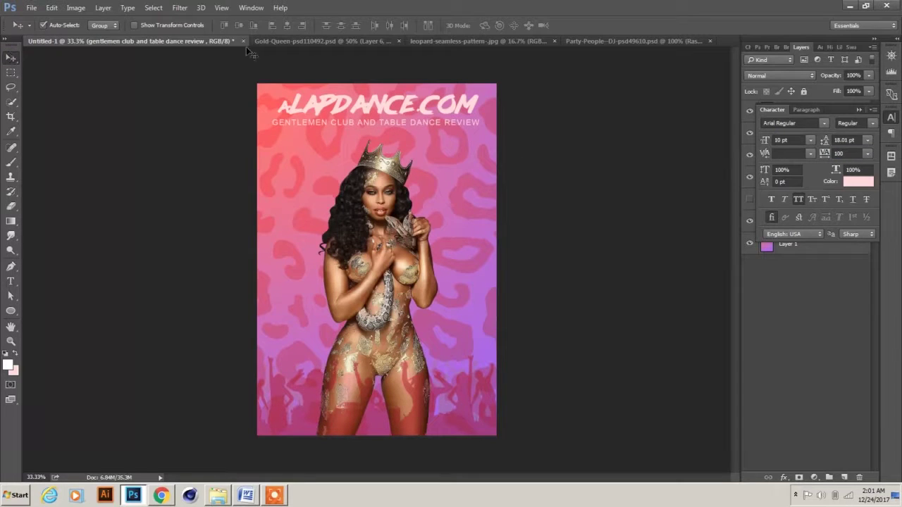
click(817, 178)
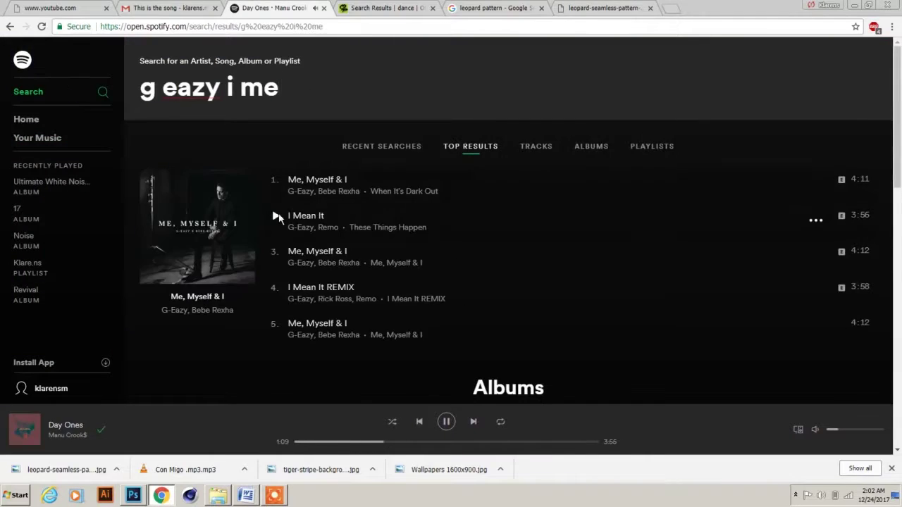
Play "I Mean It" from the G-Eazy search results.
click(276, 216)
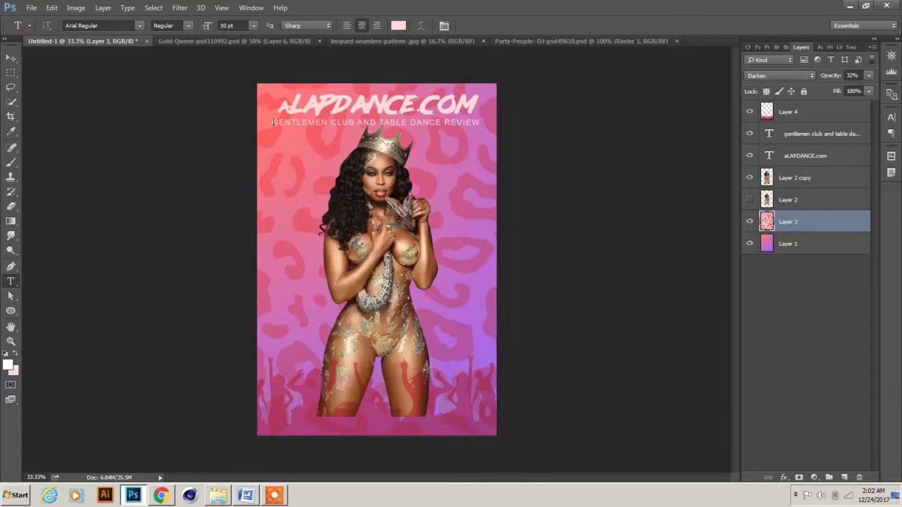
Duplicate the title, move it mid-flyer, and retype it as GENTLEMEN CLUB & TABLE DANCE REVIEW.
key(ctrl+alt+t)
drag(454, 113, 443, 276)
key(Return)
key(ctrl+v)
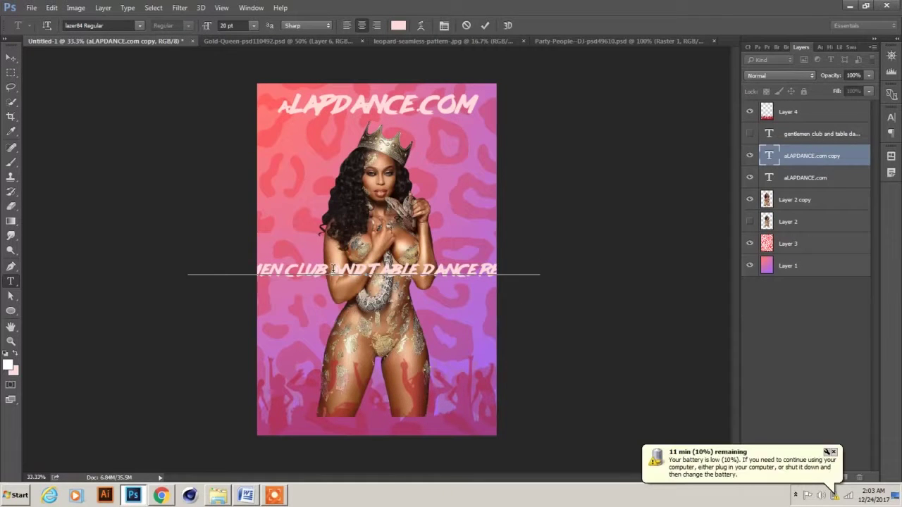
key(Return)
drag(298, 283, 243, 283)
text(&)
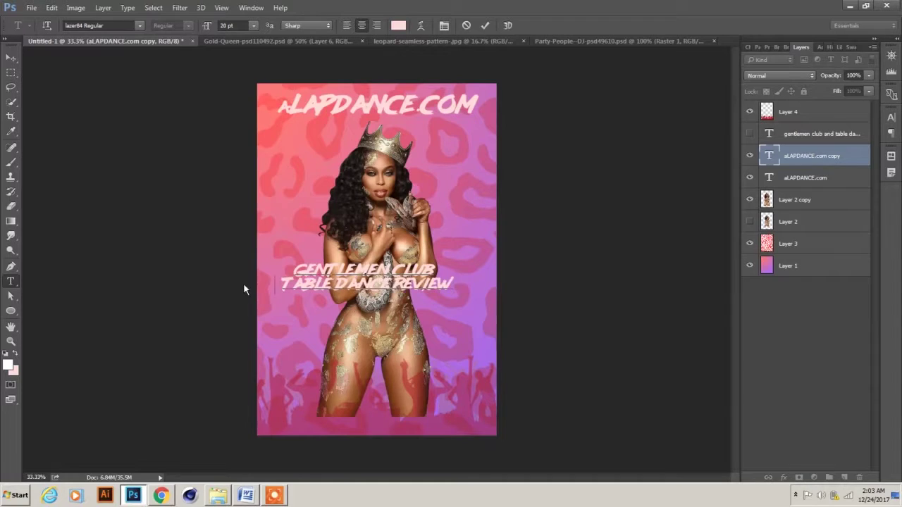
drag(461, 280, 475, 282)
right_click(475, 282)
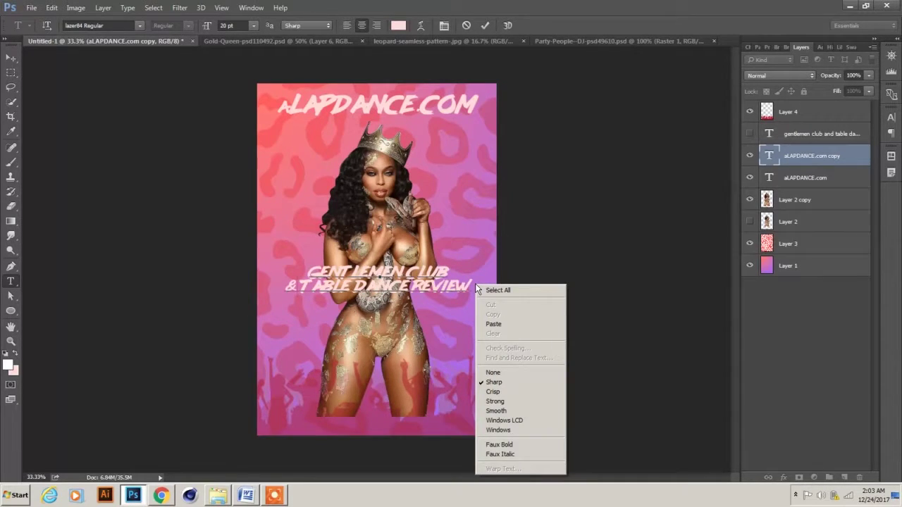
Colour the GENTLEMEN CLUB line red and the second line purple.
mouse_move(451, 272)
mouse_down()
mouse_move(307, 272)
mouse_move(471, 285)
mouse_up()
click(398, 25)
click(713, 185)
click(825, 177)
click(398, 25)
click(735, 198)
click(824, 177)
Add a light pink Stroke layer style to the tagline.
double_click(846, 133)
mouse_move(353, 70)
mouse_down()
mouse_move(566, 70)
mouse_move(641, 43)
mouse_up()
click(467, 162)
click(704, 164)
click(455, 110)
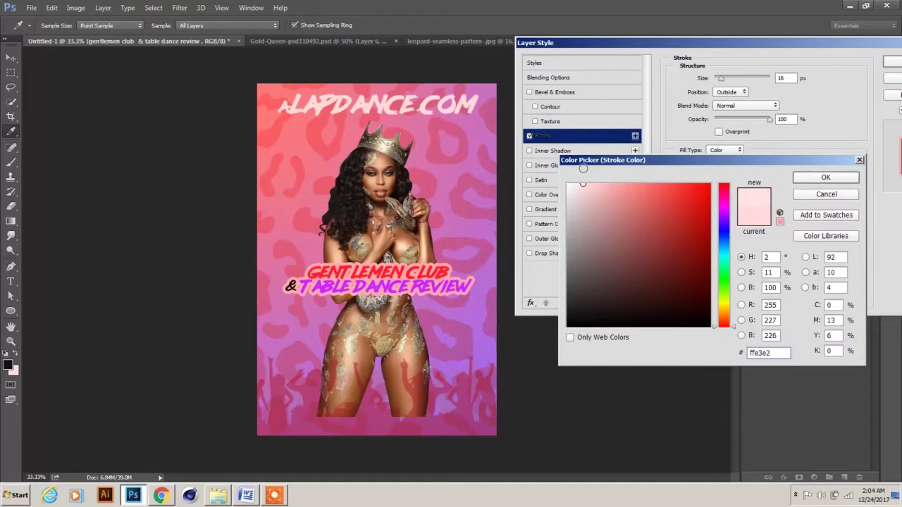
click(825, 177)
Add a dark red Drop Shadow at 20° with adjusted size and spread.
click(549, 253)
drag(725, 157, 748, 142)
drag(735, 156, 720, 157)
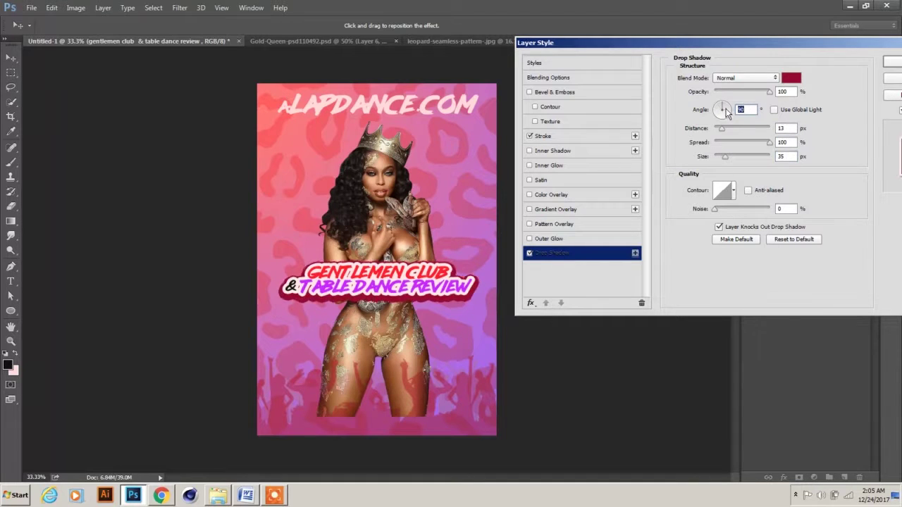
drag(725, 113, 718, 111)
click(790, 78)
drag(697, 232, 730, 264)
key(Return)
key(Return)
Enlarge all the tagline text to 24 pt and commit it.
click(426, 284)
key(ctrl+a)
key(ctrl+shift+period)
key(ctrl+shift+period)
click(444, 27)
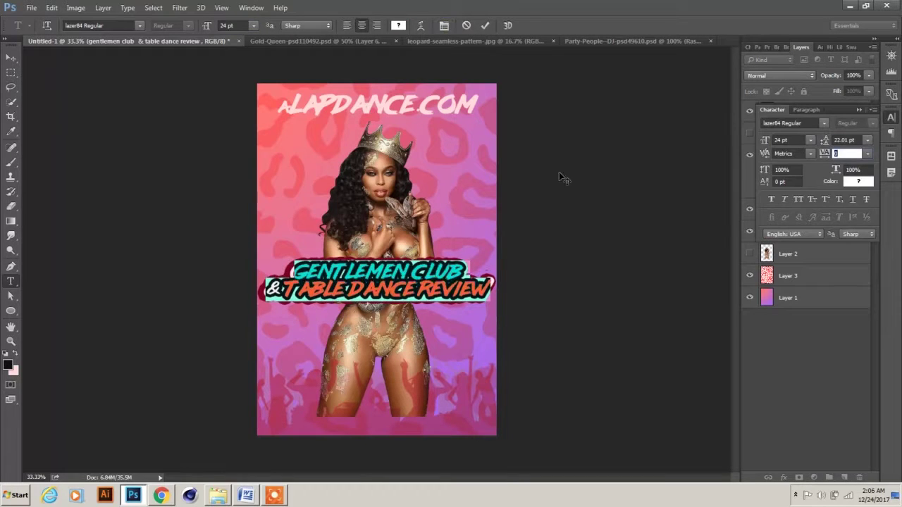
click(13, 59)
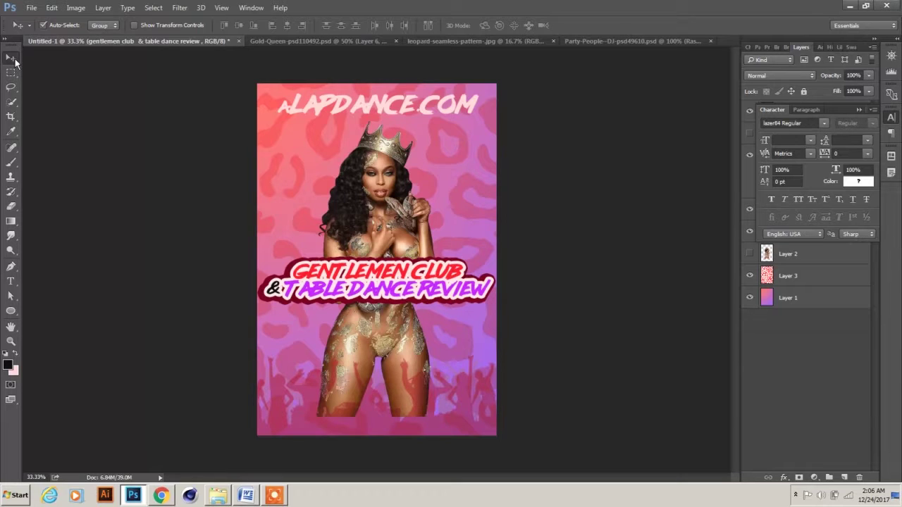
Give aLAPDANCE.com a maroon Stroke sampled from the title's outline.
click(890, 117)
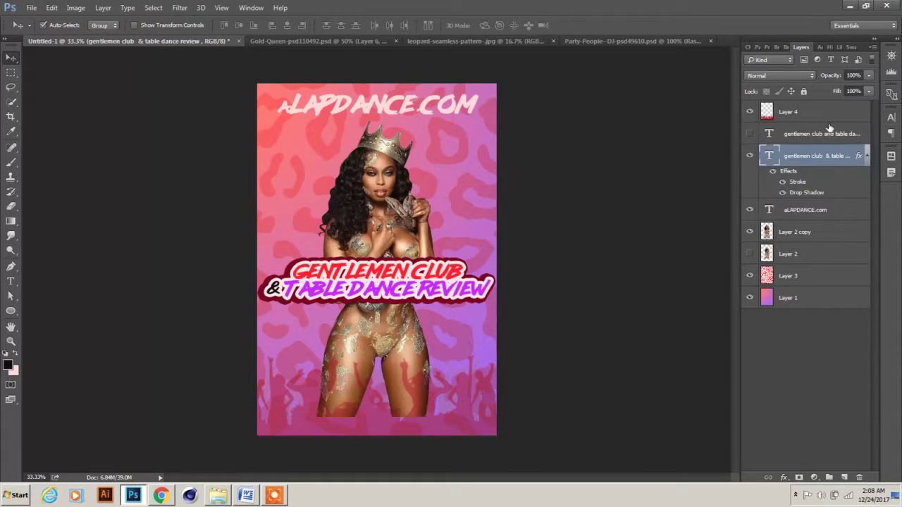
double_click(831, 151)
click(539, 165)
click(698, 196)
click(422, 275)
key(Return)
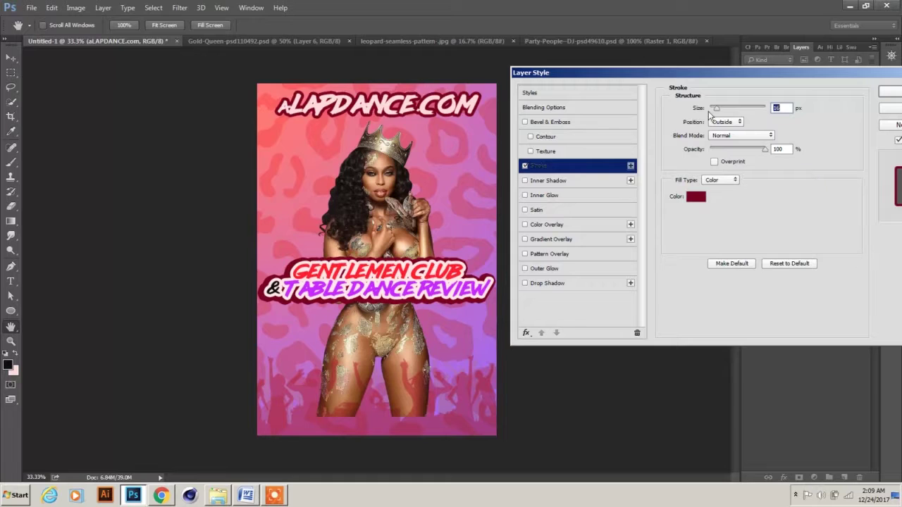
key(Return)
Paint rough black brush strokes across the flyer's middle on a new layer.
click(794, 253)
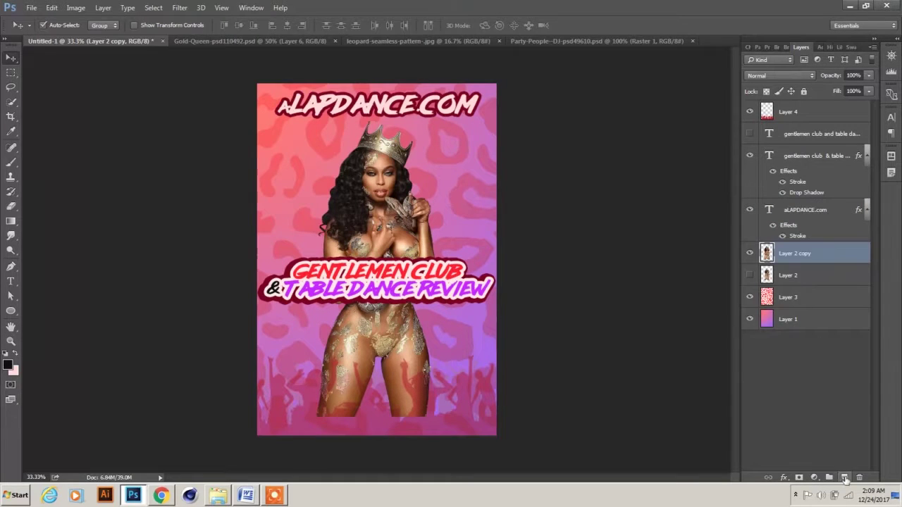
key(ctrl+shift+alt+n)
click(11, 162)
click(48, 25)
click(131, 111)
drag(317, 183, 254, 277)
click(48, 26)
drag(338, 233, 232, 269)
click(48, 25)
drag(331, 239, 268, 331)
drag(477, 273, 473, 284)
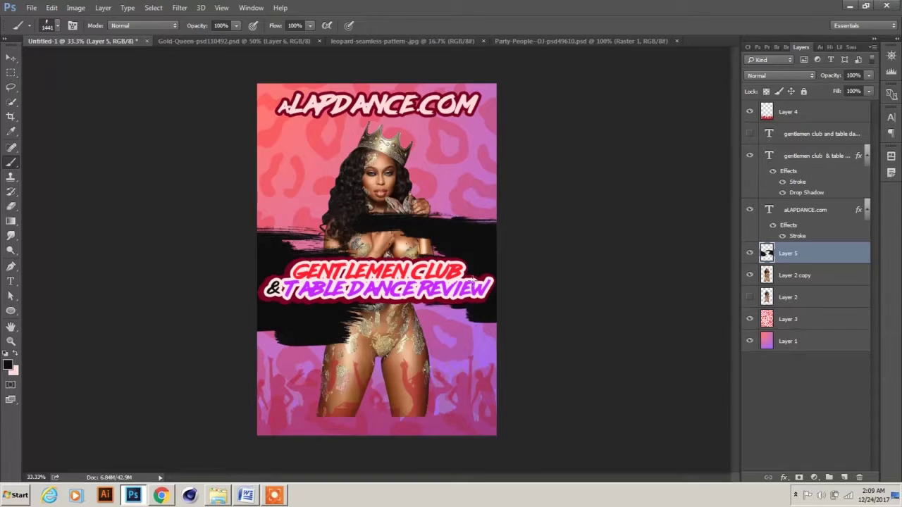
key(ctrl+z)
Squash the strokes into a band around the title and give it a maroon Color Overlay.
key(ctrl+t)
drag(395, 232, 411, 289)
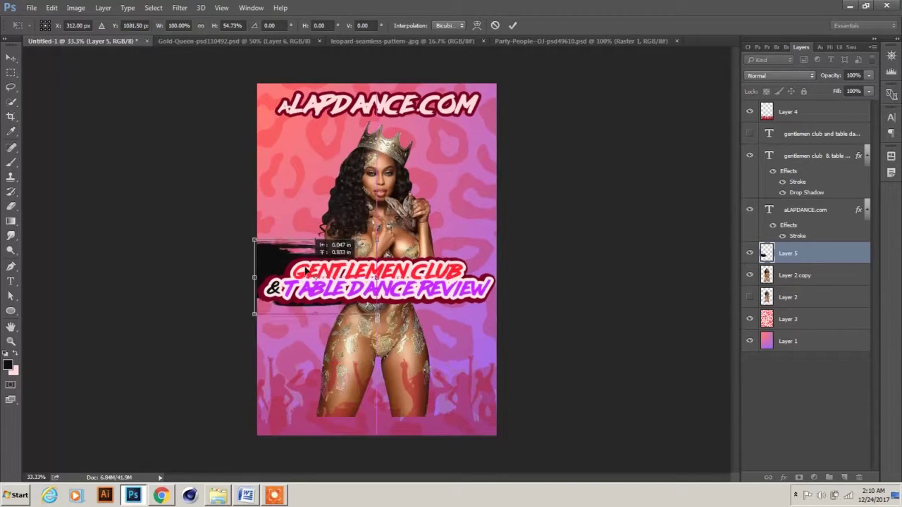
key(Return)
double_click(817, 253)
click(298, 226)
drag(296, 73, 541, 73)
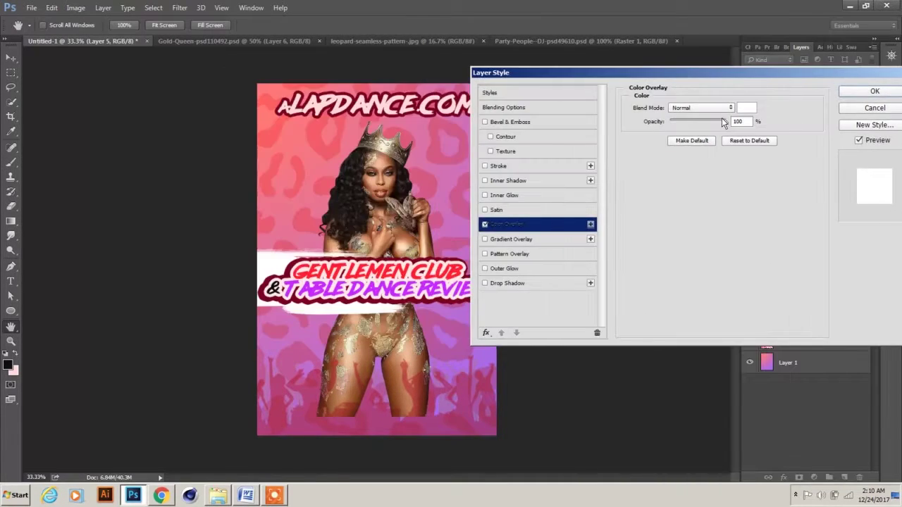
click(747, 108)
click(825, 177)
click(874, 91)
Duplicate the banner, shift the copy right, and squash it vertically.
key(ctrl+j)
key(ctrl+t)
drag(395, 282, 451, 286)
drag(443, 317, 444, 322)
key(Return)
key(b)
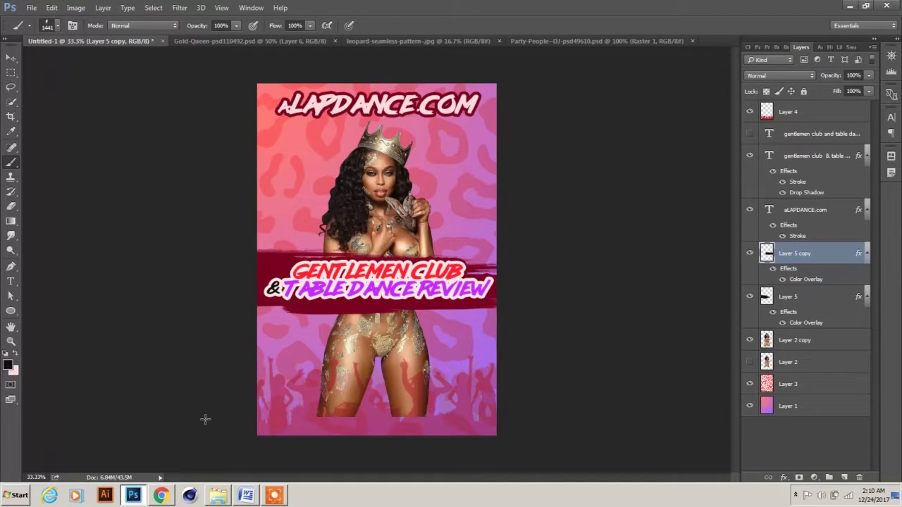
Recolour the word DANCE purple, leaving CLUB unchanged.
key(t)
double_click(388, 289)
click(398, 25)
click(827, 175)
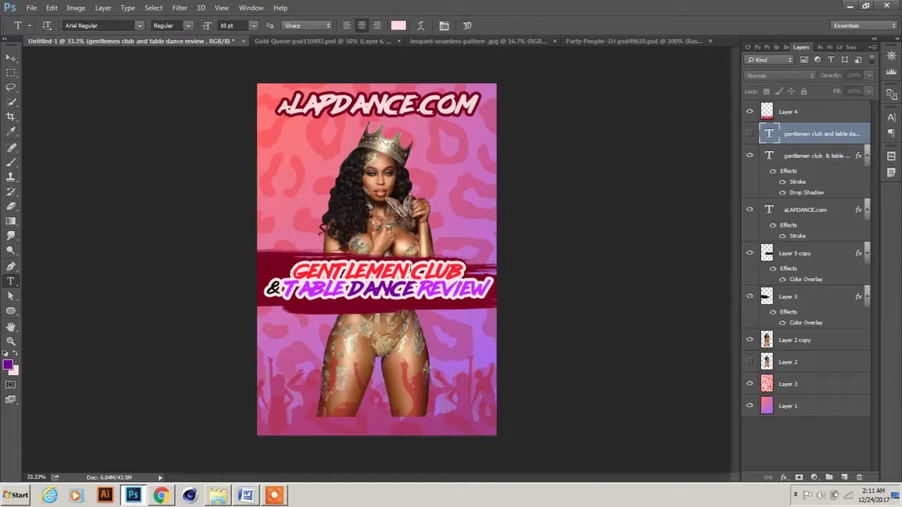
double_click(409, 270)
click(398, 25)
key(Escape)
Check the Word notes and start a new text line under the site name.
click(246, 495)
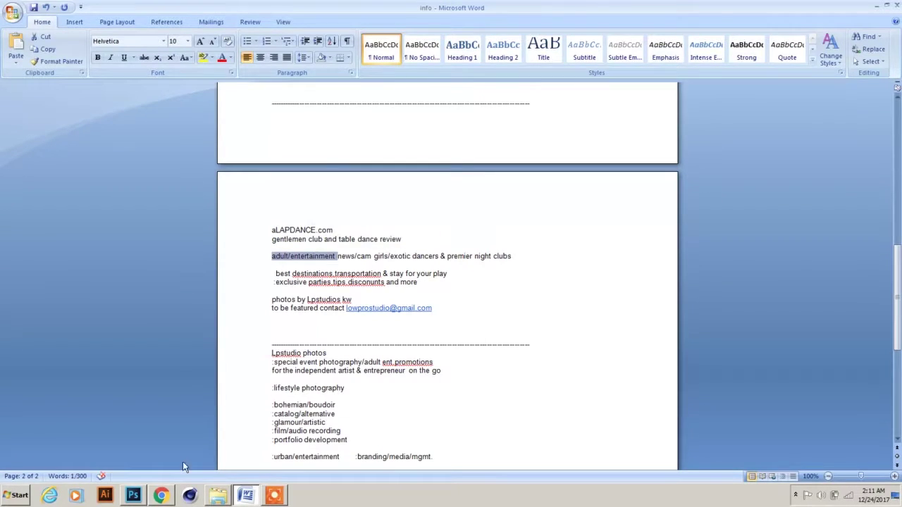
click(132, 495)
click(308, 135)
Widen the ADULT/ENTERTAINMENT letter spacing and commit the text.
click(891, 117)
click(837, 154)
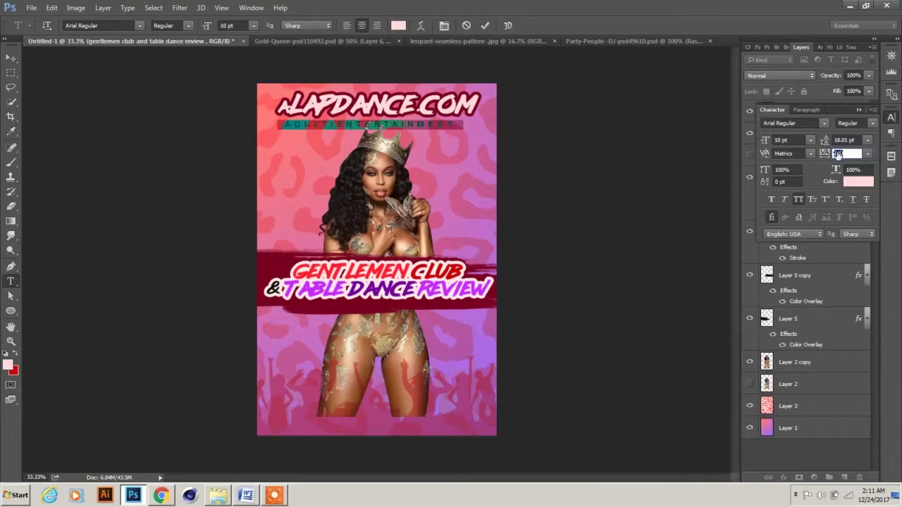
key(ctrl+Return)
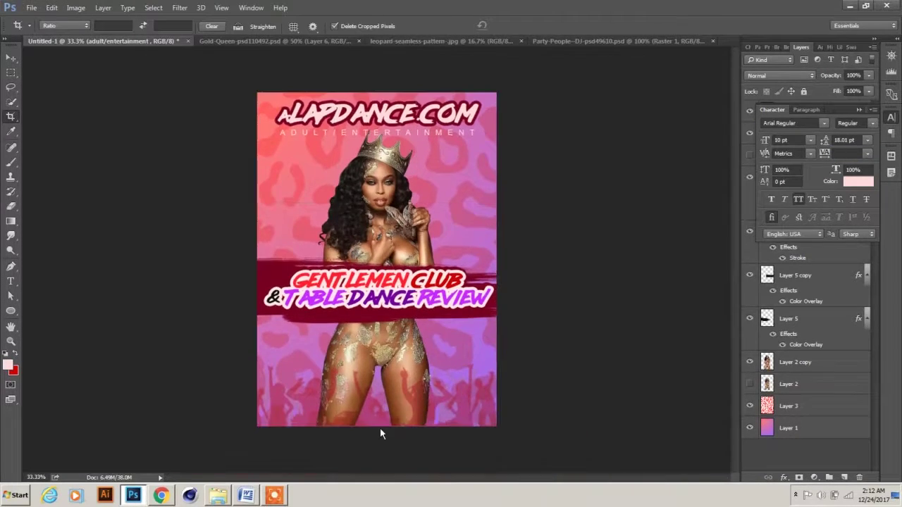
Copy the CAM GIRLS line from Word and paste it onto the flyer.
key(alt+Tab)
key(ctrl+c)
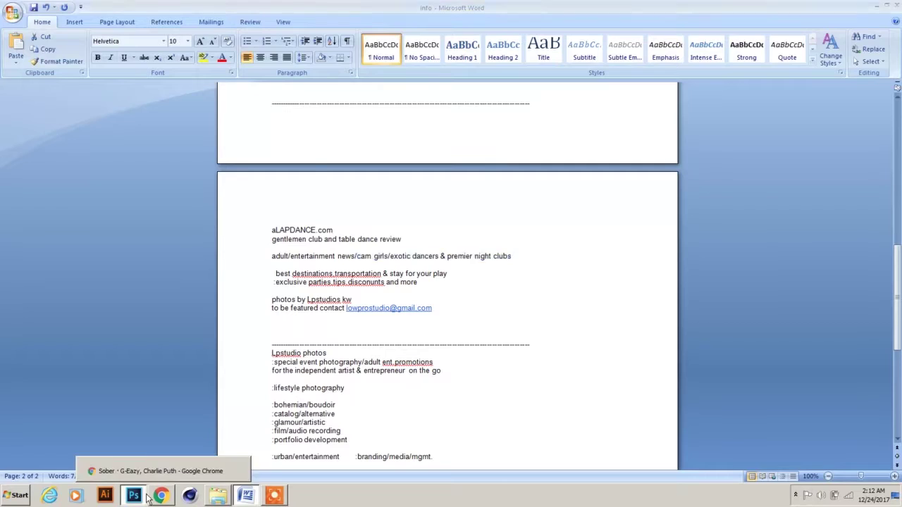
click(132, 495)
key(ctrl+v)
Left-align the CAM GIRLS block into four tight lines and move it to the flyer's right.
key(ctrl+t)
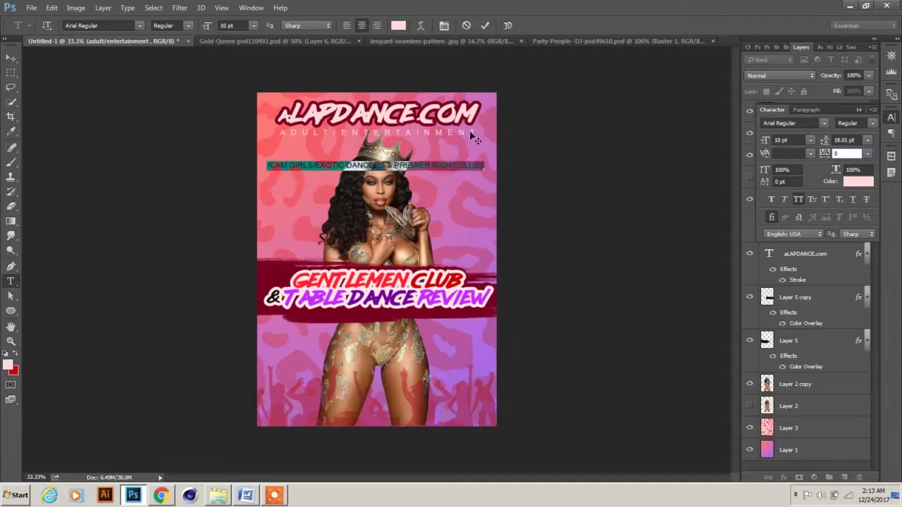
key(ctrl+a)
key(ctrl+shift+l)
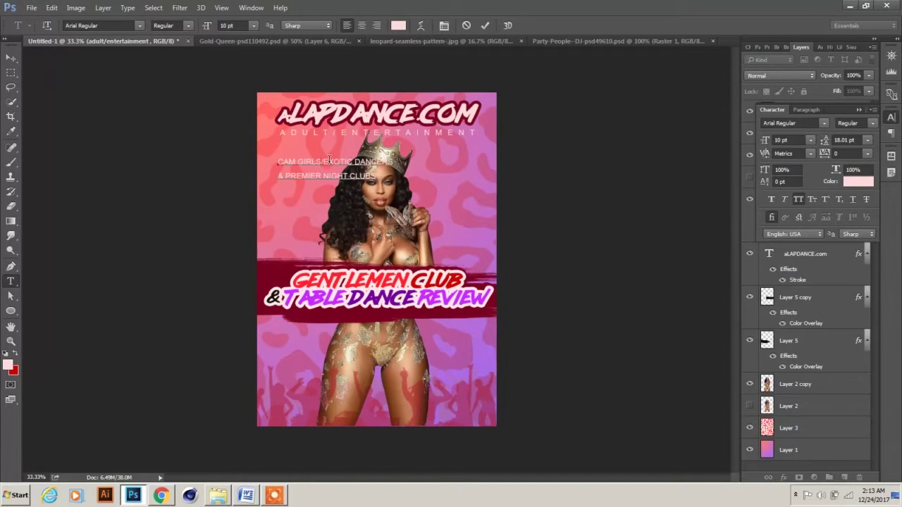
drag(829, 141, 825, 141)
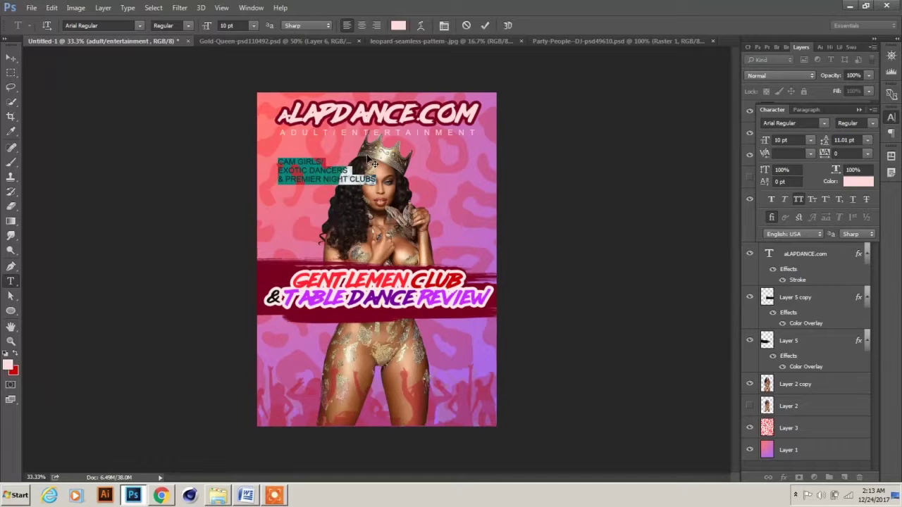
click(312, 170)
drag(319, 157, 499, 150)
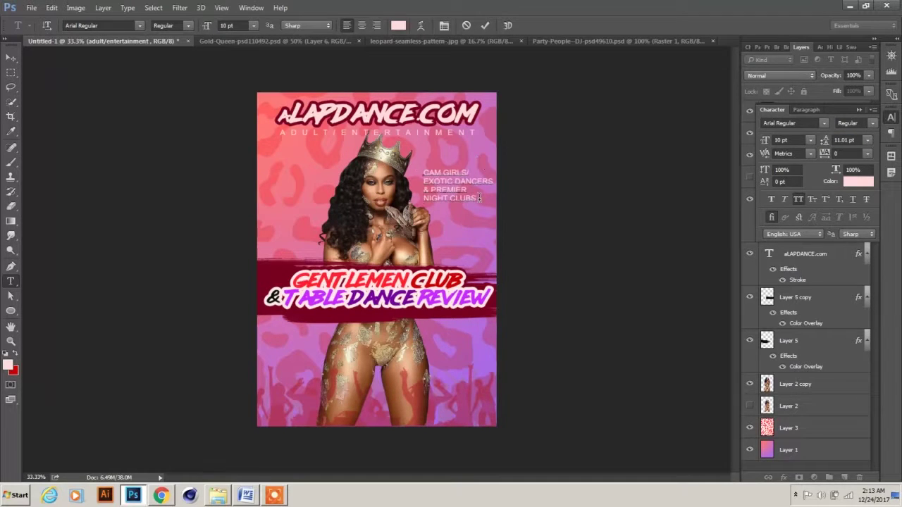
key(ctrl+Return)
click(8, 364)
key(Escape)
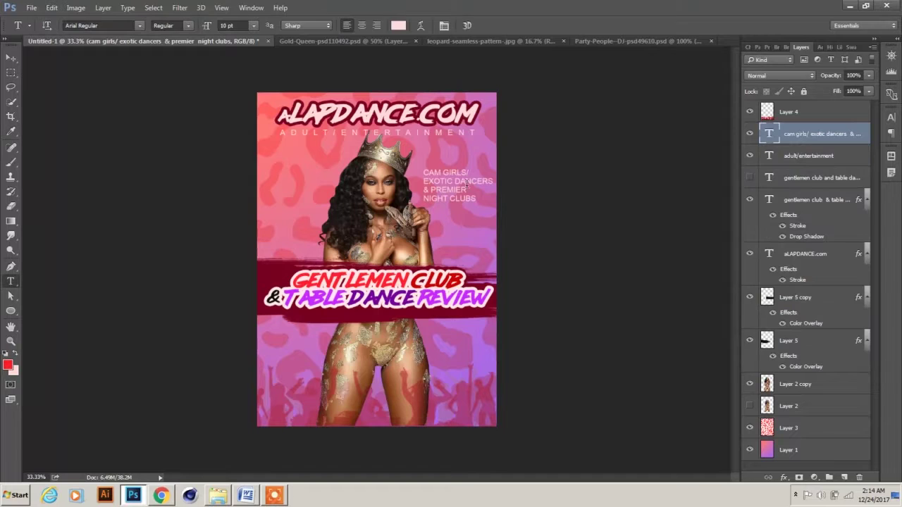
Give the CAM GIRLS text block a drop shadow in colour 000000.
double_click(818, 134)
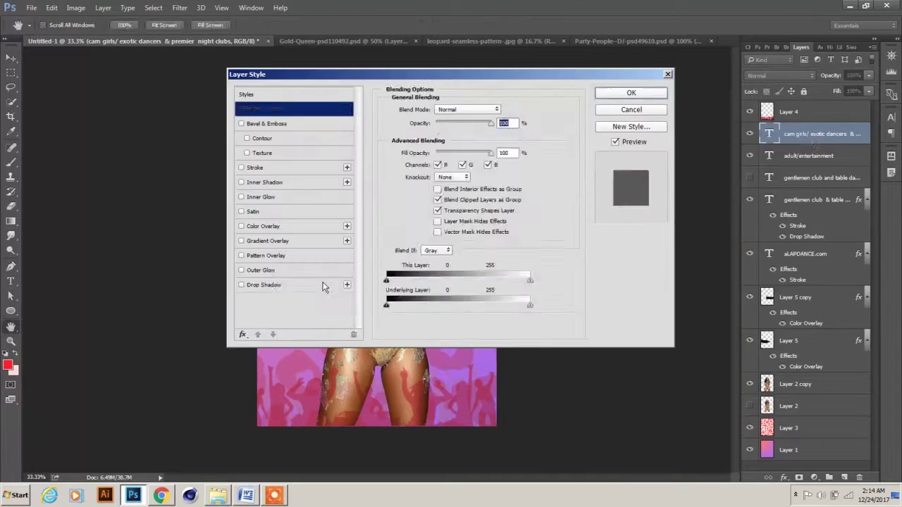
click(634, 252)
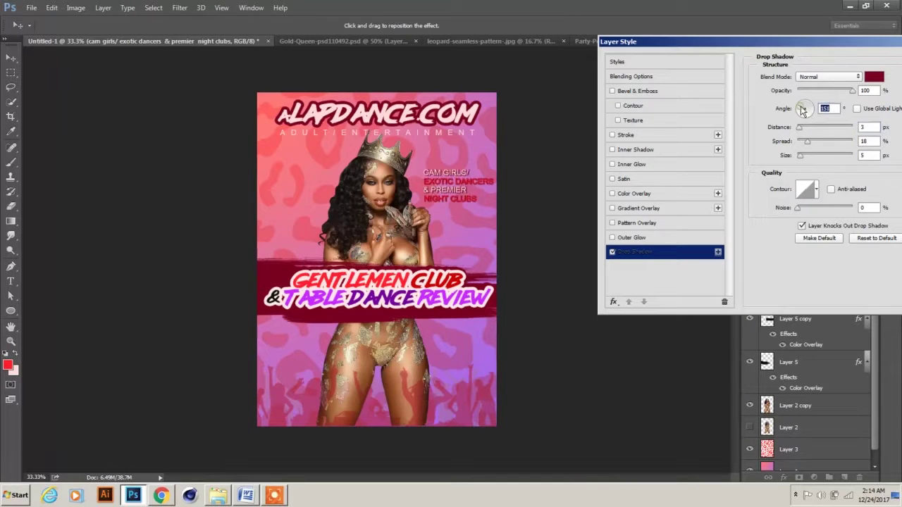
click(874, 77)
text(000000)
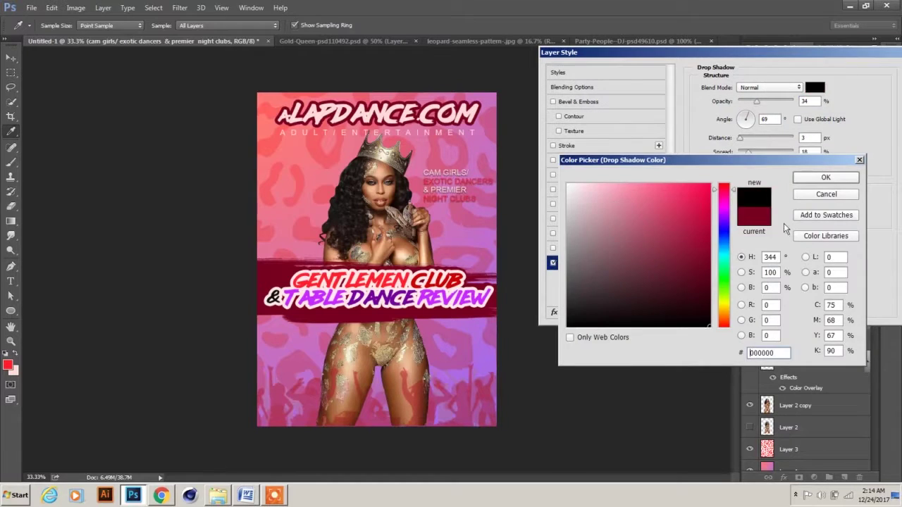
key(Return)
key(Return)
Right-align the CAM GIRLS text block and nudge it down.
click(11, 280)
click(398, 25)
key(Escape)
drag(422, 198, 513, 211)
click(11, 56)
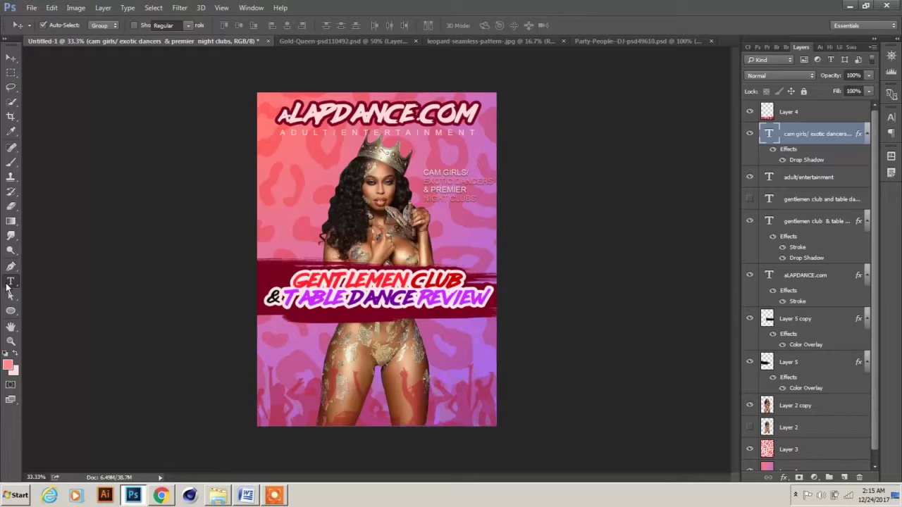
click(11, 280)
drag(422, 169, 494, 200)
click(377, 26)
click(11, 56)
key(shift+Down)
key(shift+Down)
key(shift+Down)
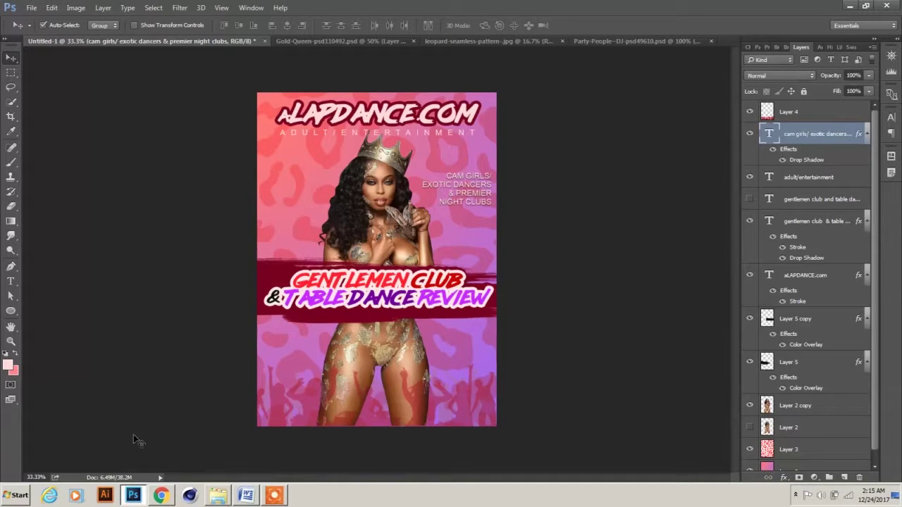
Copy the two best-destinations tagline lines from Word and paste them below the banner.
key(alt+Tab)
drag(274, 273, 388, 274)
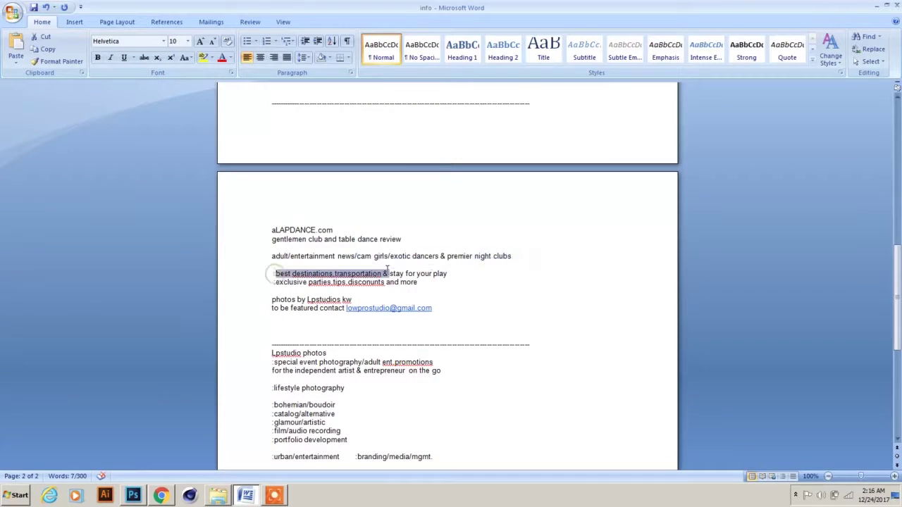
drag(274, 273, 416, 282)
right_click(401, 282)
click(423, 301)
click(133, 495)
key(ctrl+v)
Set the tagline in Bebas Neue at 19 pt with tracking 60.
drag(522, 354, 483, 360)
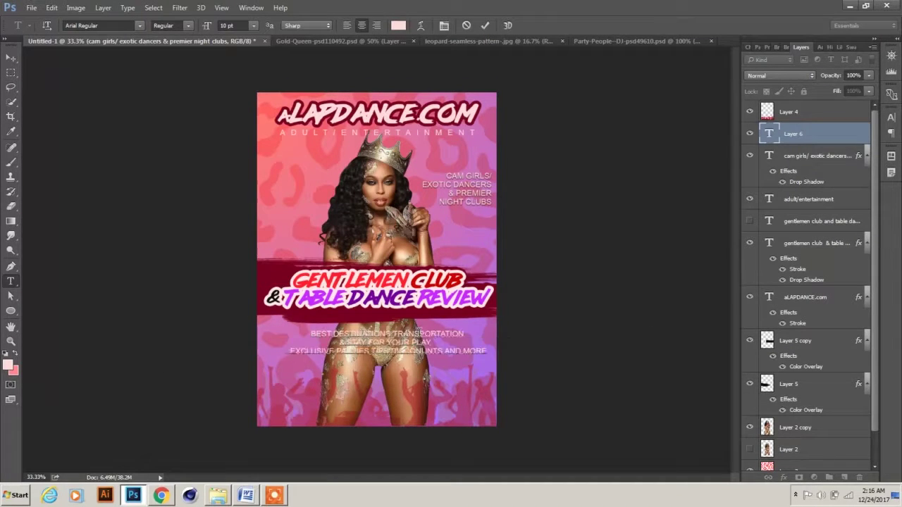
right_click(288, 334)
click(303, 172)
click(99, 25)
text(Bebas)
key(Return)
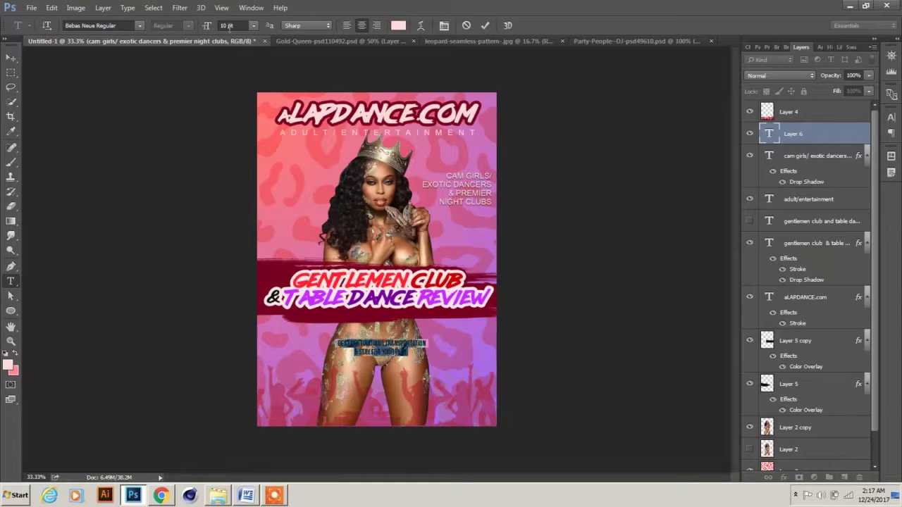
click(891, 117)
drag(767, 142, 845, 153)
click(440, 350)
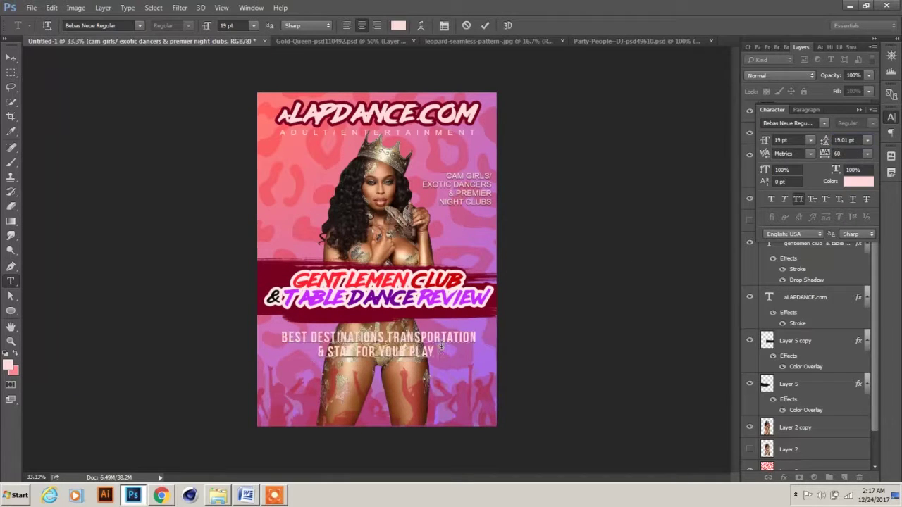
click(805, 125)
Add a Stroke outline to the tagline layer.
double_click(771, 124)
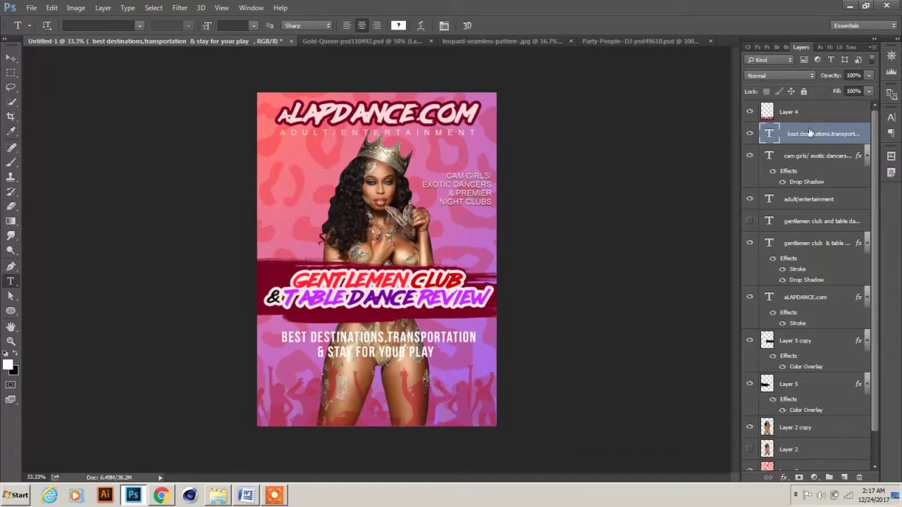
double_click(831, 125)
click(461, 113)
click(473, 155)
Resize part of the tagline text to 10 pt and commit the edit.
key(Return)
text(10)
key(Return)
key(ctrl+z)
key(ctrl+t)
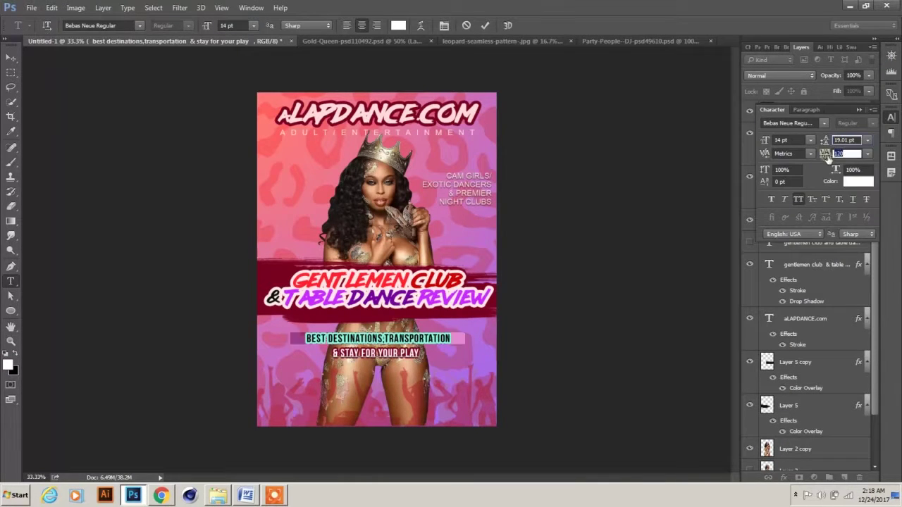
key(ctrl+Return)
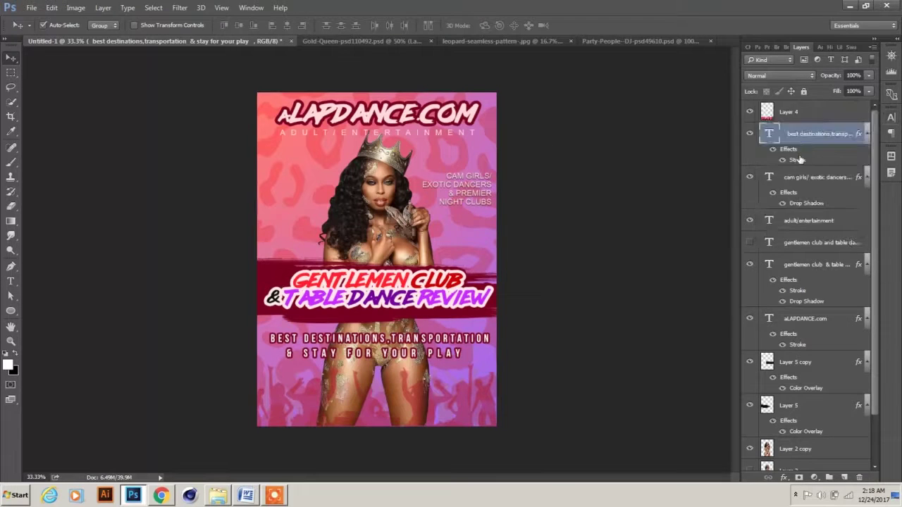
Give the tagline a dark red drop shadow with adjusted distance and size.
double_click(831, 125)
click(475, 274)
drag(649, 149, 650, 176)
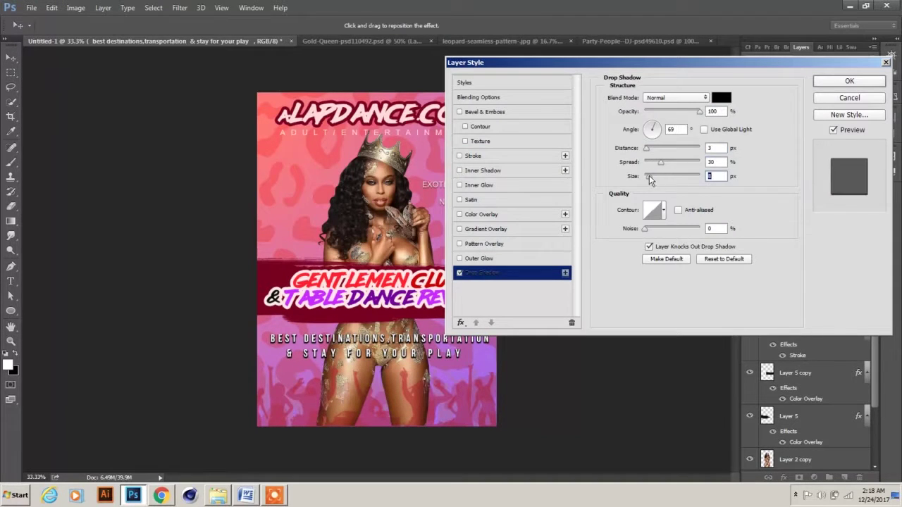
click(720, 97)
click(423, 317)
click(829, 177)
click(849, 81)
Paste the EXCLUSIVE PARTIES promo line as new text below the tagline.
key(t)
click(331, 381)
key(ctrl+v)
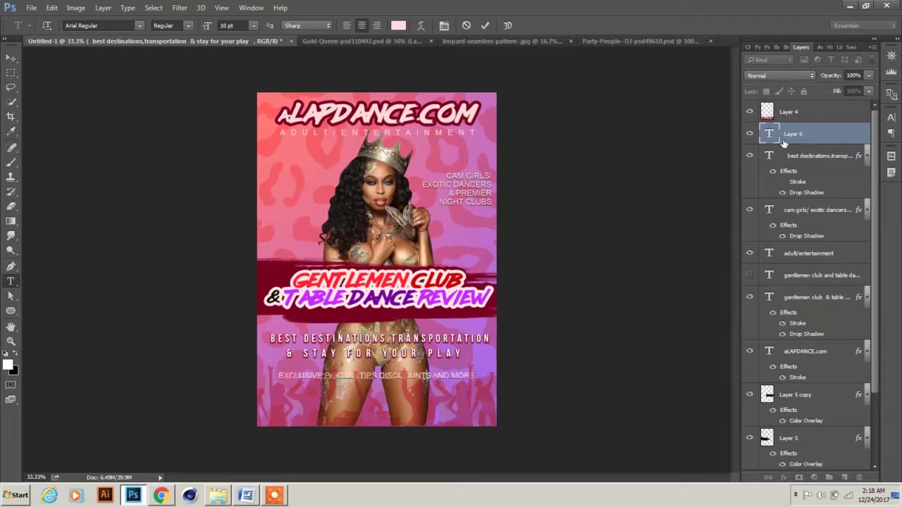
Place a black-filled bar behind the EXCLUSIVE PARTIES line and tint it red with Color Overlay.
key(ctrl+Return)
right_click(807, 134)
key(m)
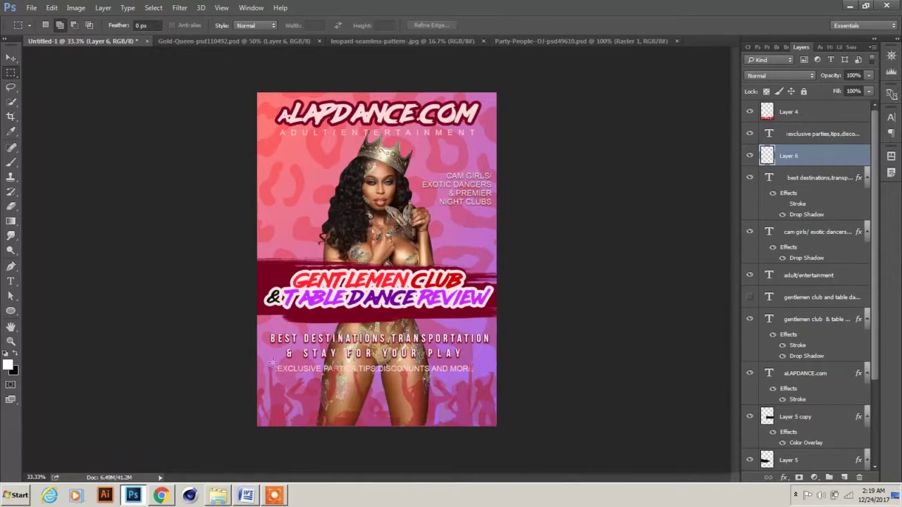
key(alt+BackSpace)
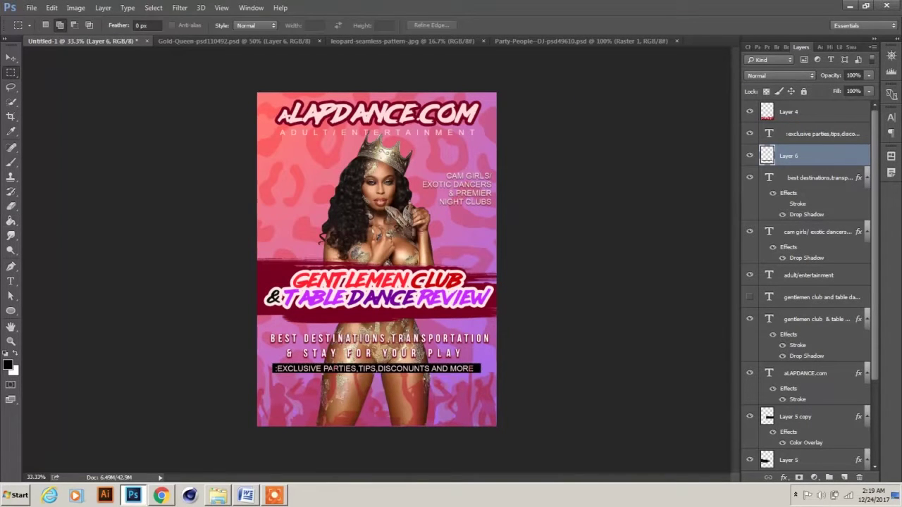
key(h)
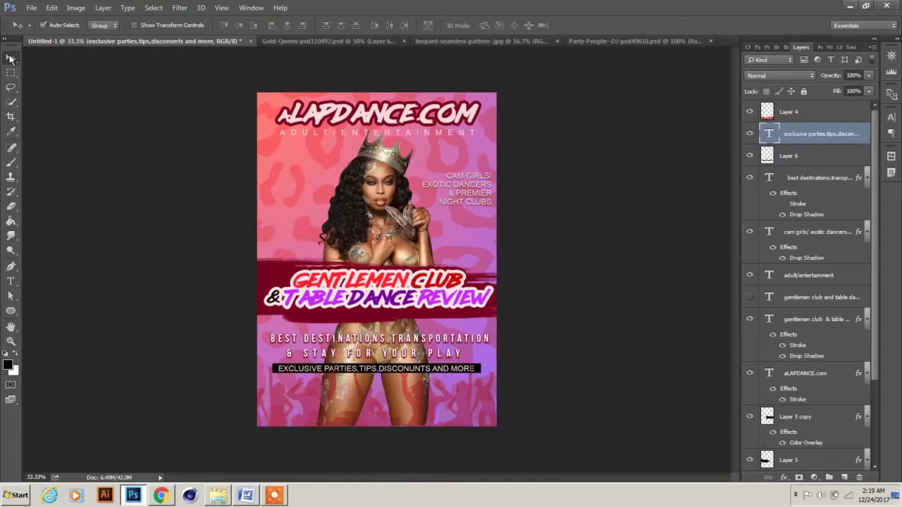
double_click(817, 155)
click(512, 214)
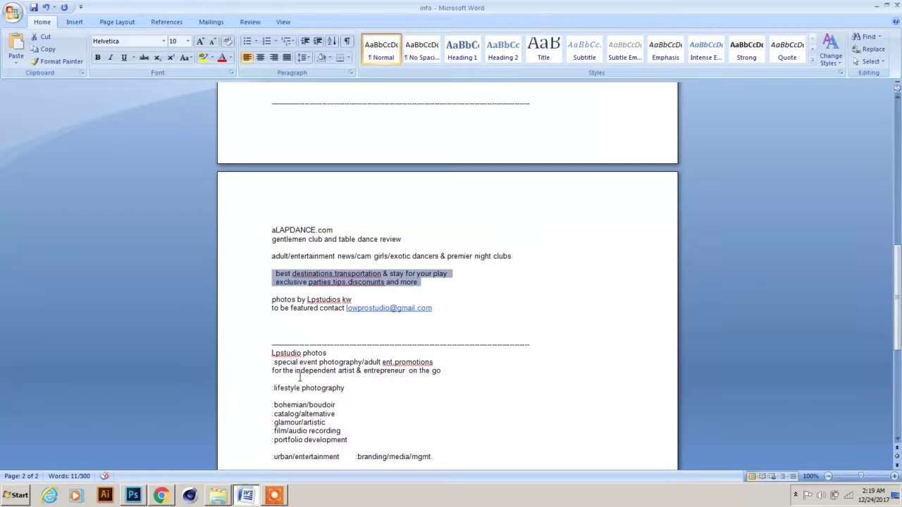
Copy the photo-credit lines from Word and paste them at the flyer's bottom.
drag(272, 299, 442, 307)
right_click(278, 303)
click(302, 320)
click(133, 495)
key(ctrl+v)
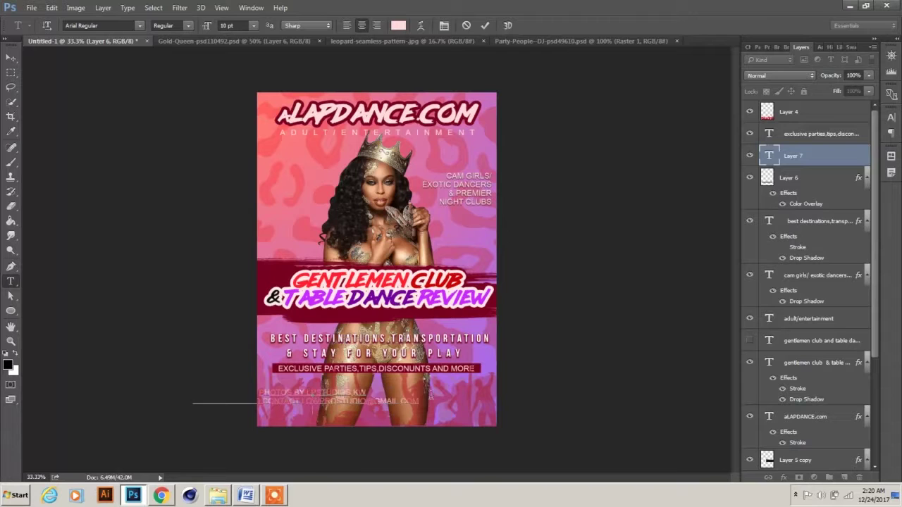
key(ctrl+Return)
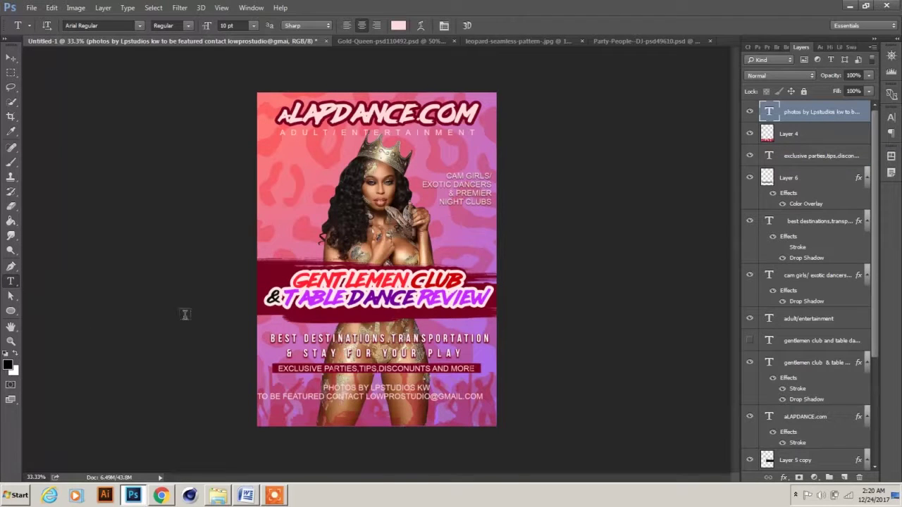
Add a drop shadow to the credit and contact text.
drag(326, 396, 497, 397)
key(ctrl+t)
double_click(839, 115)
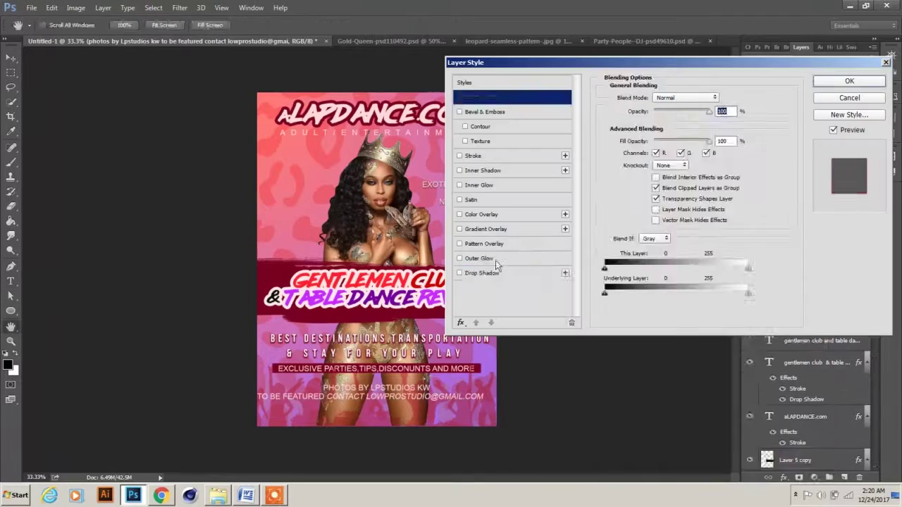
click(483, 273)
click(865, 85)
key(c)
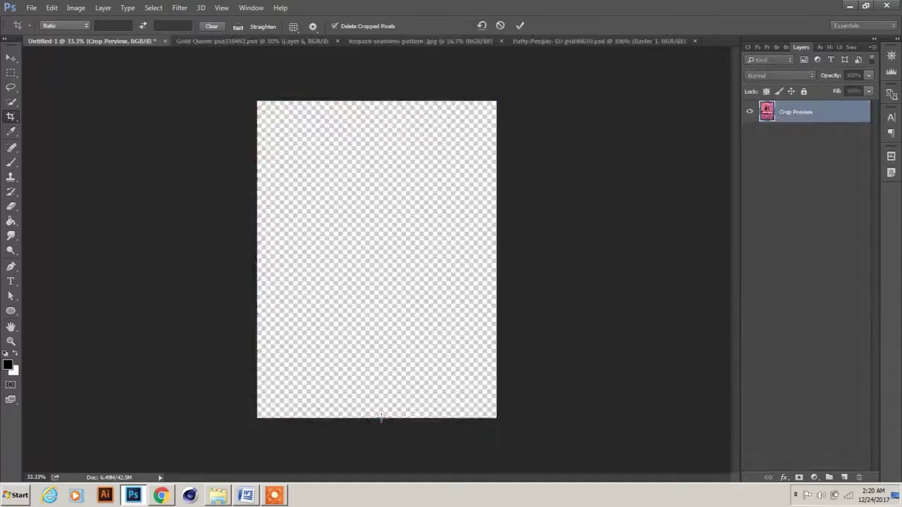
Bring Alapdance_logo_01.png in beside the model's head with a 9 px white stroke.
click(32, 7)
click(42, 38)
double_click(177, 78)
key(m)
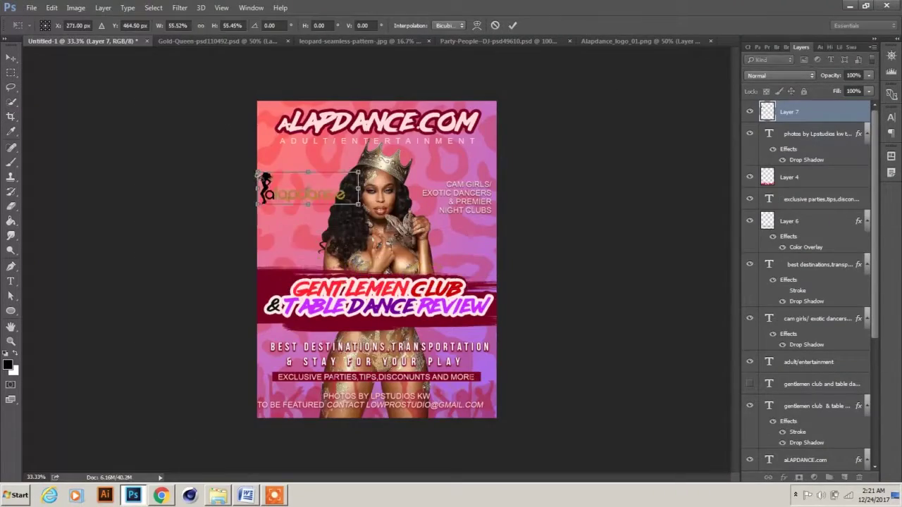
click(75, 8)
click(225, 93)
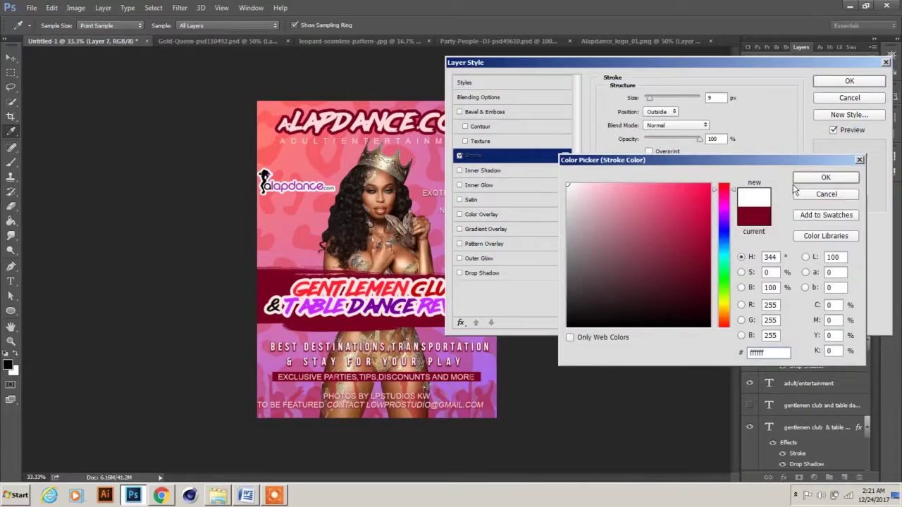
Apply Color Balance and Levels to the model photo to deepen shadows and brighten midtones.
click(220, 33)
key(Escape)
click(75, 7)
click(211, 96)
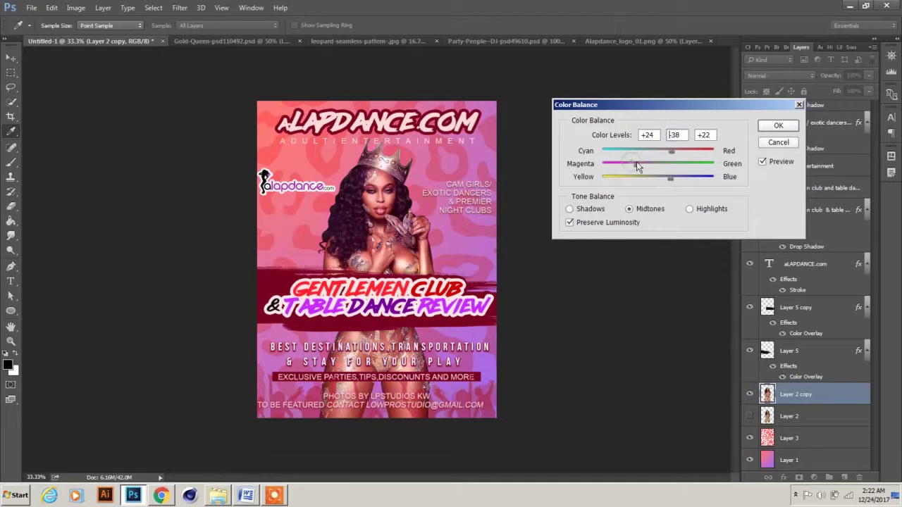
click(778, 126)
key(ctrl+l)
drag(787, 308, 784, 308)
drag(643, 308, 647, 310)
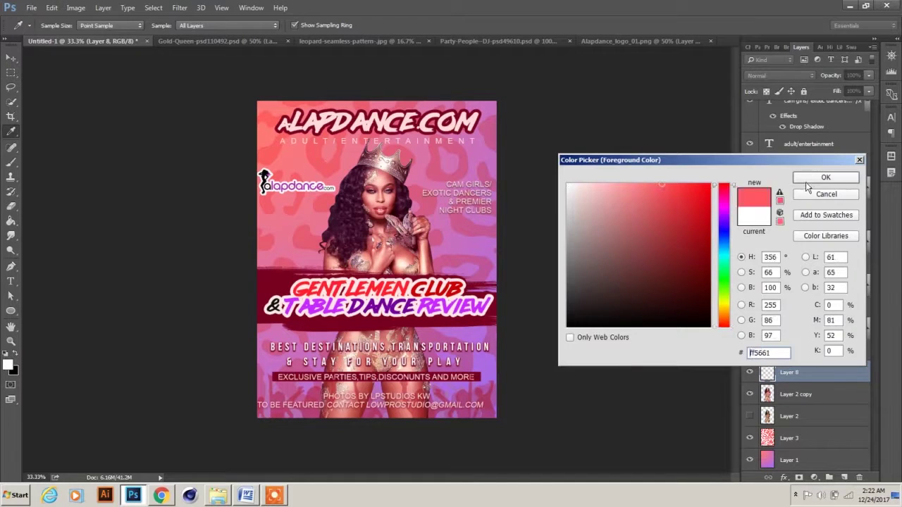
Paint a soft red glow around the title band with a small soft brush.
drag(303, 253, 338, 274)
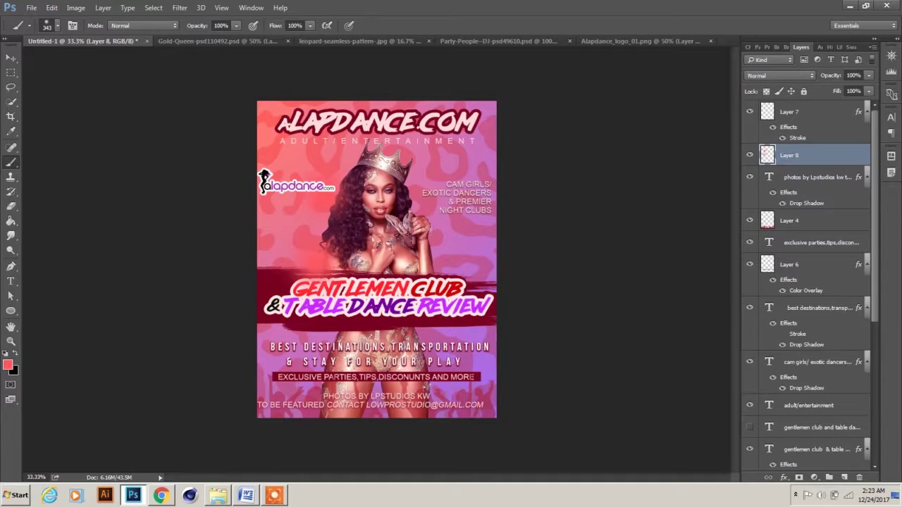
drag(422, 215, 443, 285)
drag(350, 310, 440, 388)
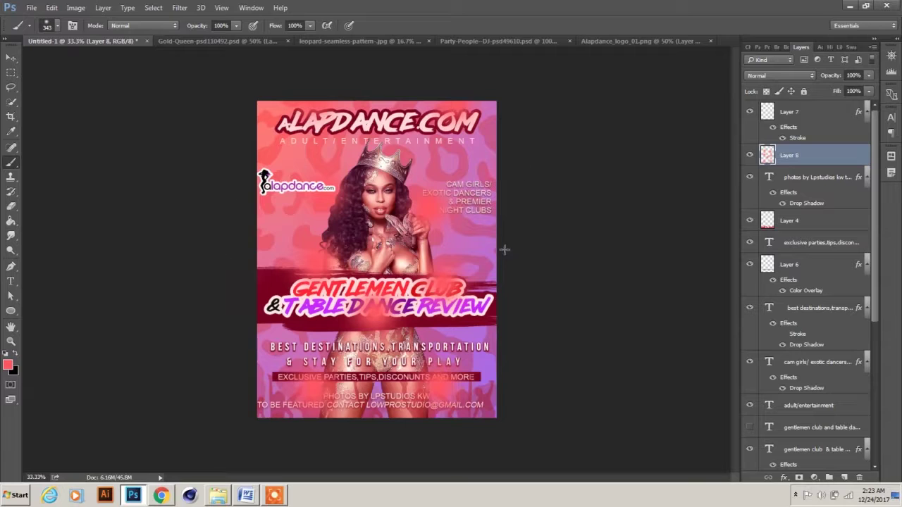
key(ctrl+z)
Add Hue/Saturation and Color Balance adjustment layers shifting midtones toward red and blue.
click(848, 86)
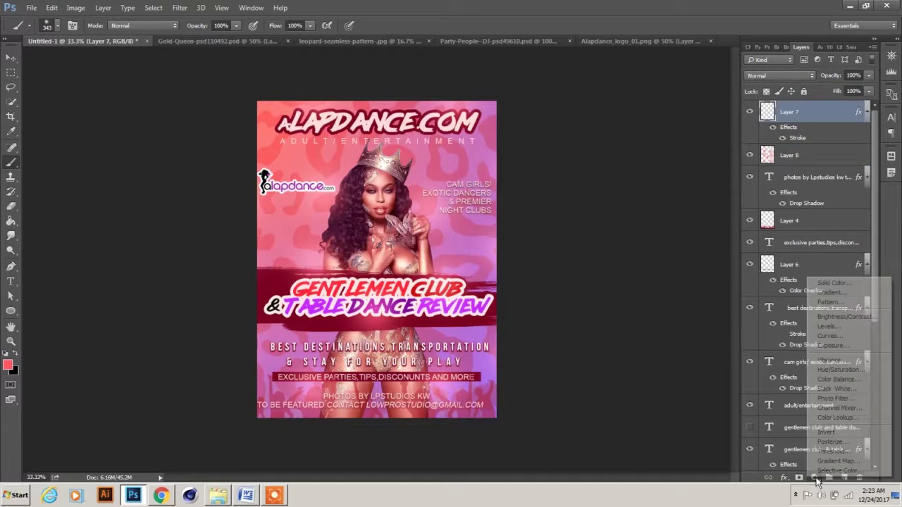
click(824, 47)
click(824, 477)
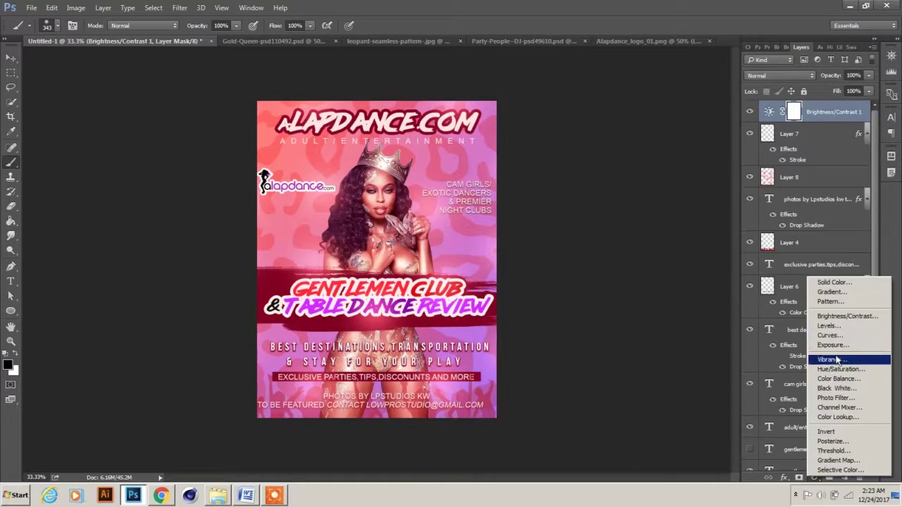
click(841, 358)
drag(805, 145, 817, 152)
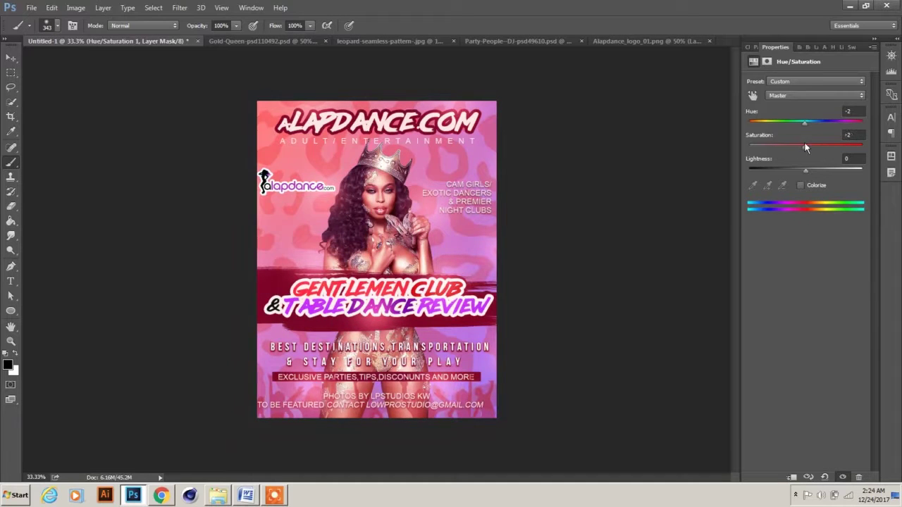
click(799, 46)
click(813, 477)
click(841, 371)
drag(790, 105, 795, 105)
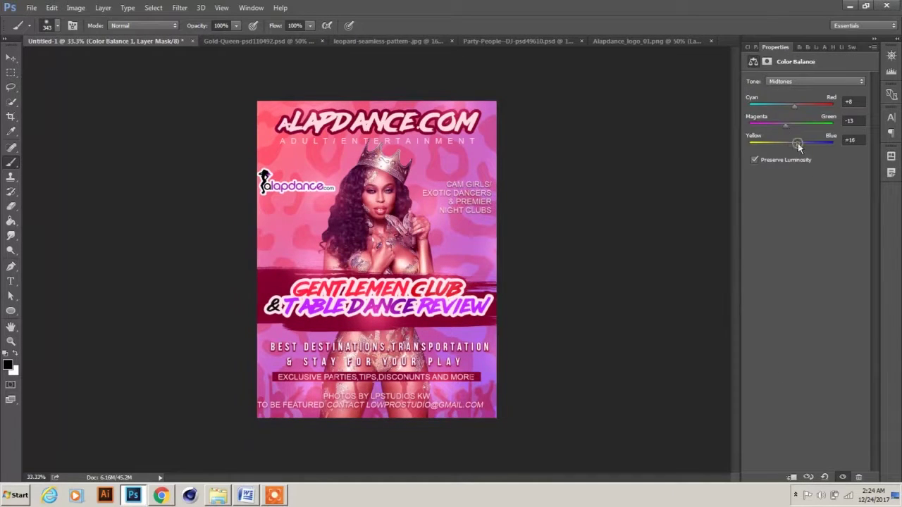
Save the flyer as the Photoshop file aLAPDANCEFLYER.psd.
click(31, 7)
click(155, 190)
text(aLAPDANCEFLYER)
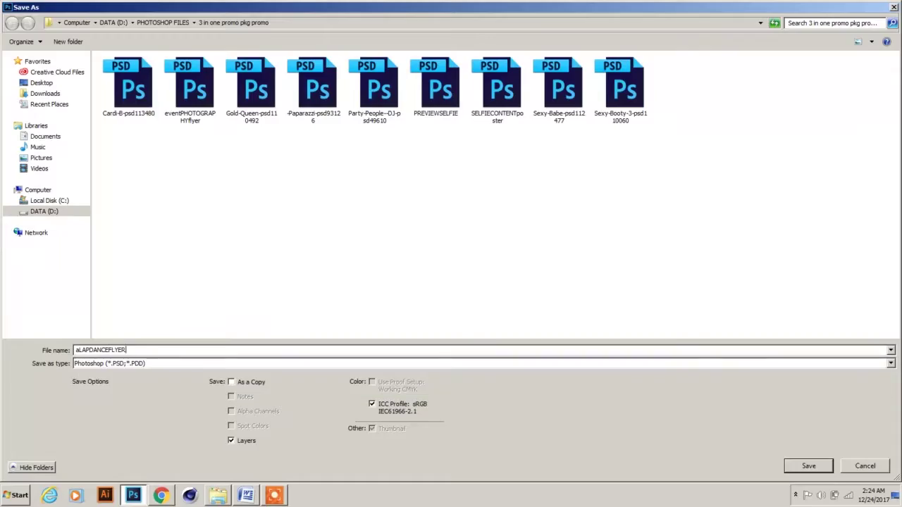
key(Return)
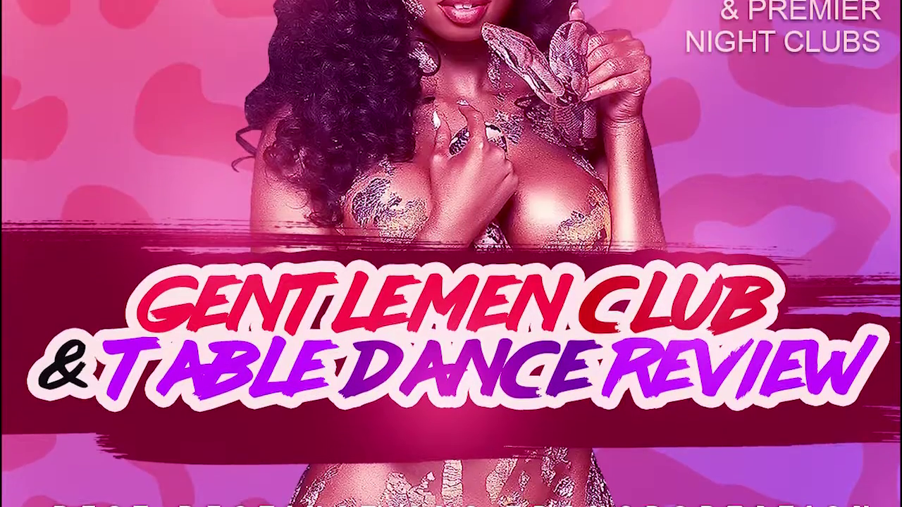